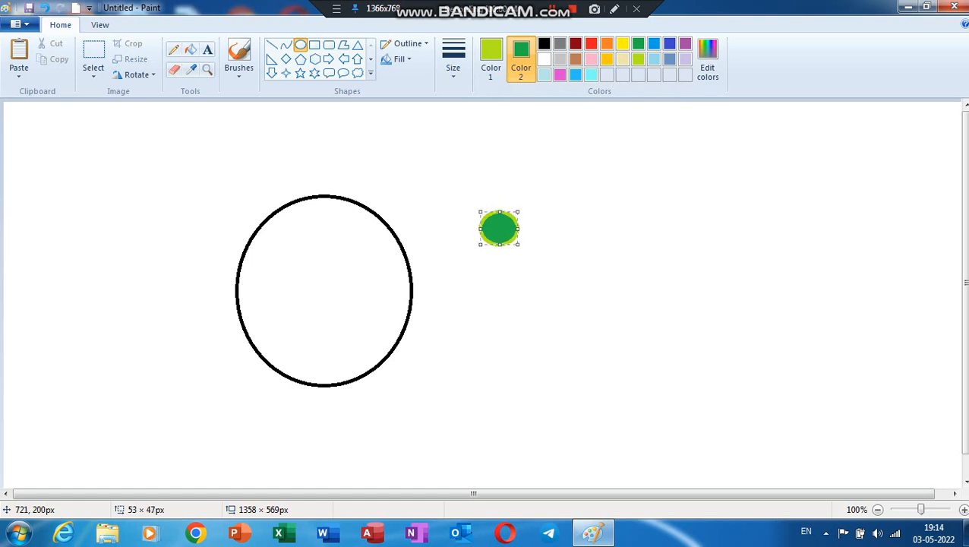
- Give the small circle a green outline and a lime fill, and enlarge it slightly to 55 × 51 px
left_click(491, 59)
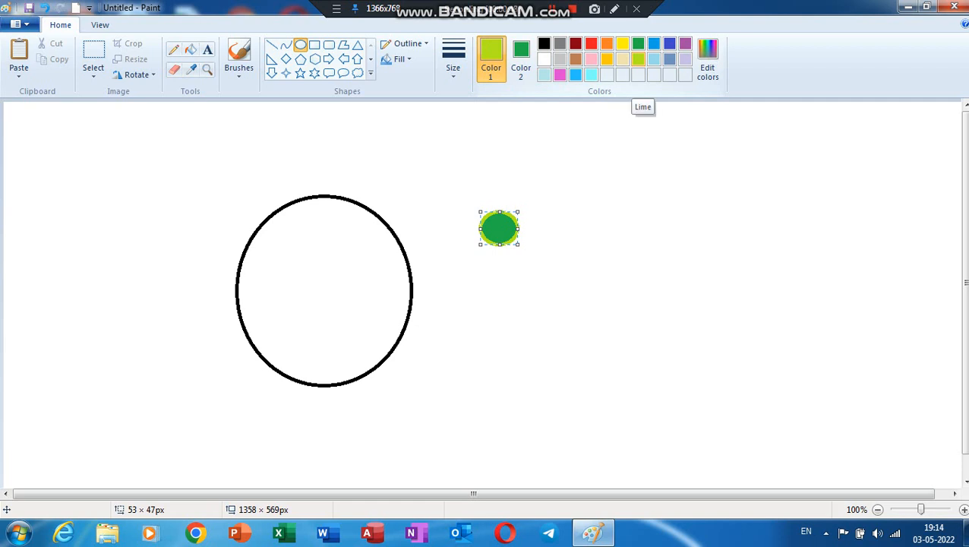
left_click(638, 43)
left_click(521, 60)
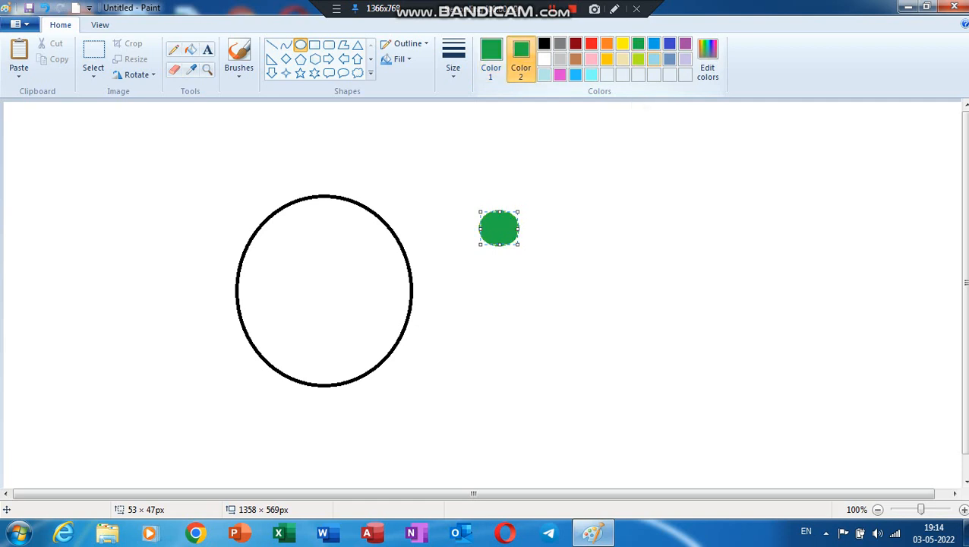
left_click(638, 59)
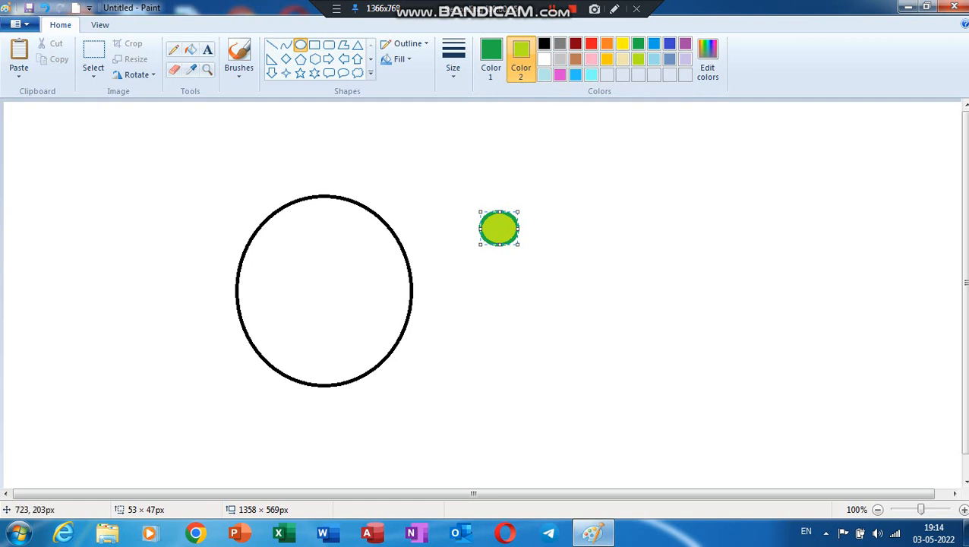
left_click_drag(517, 247, 516, 247)
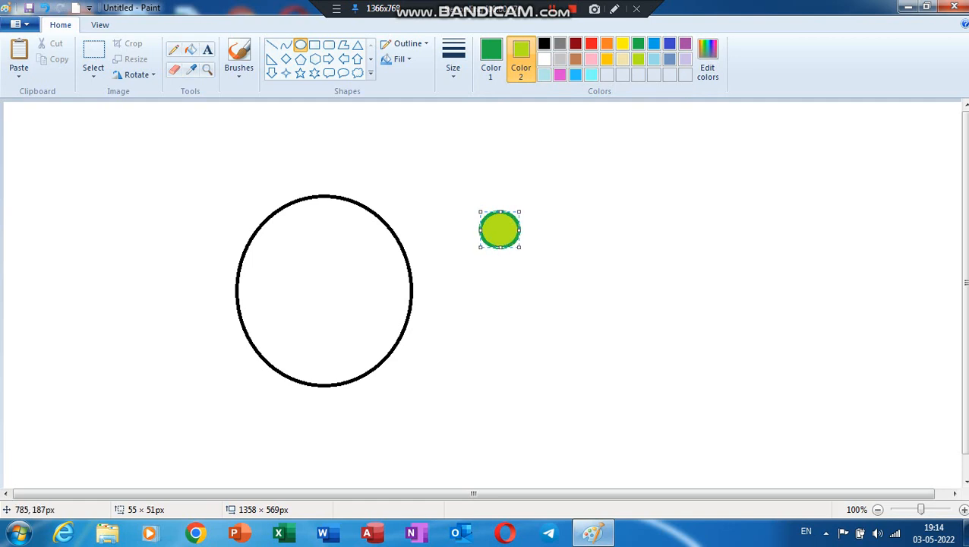
left_click(560, 235)
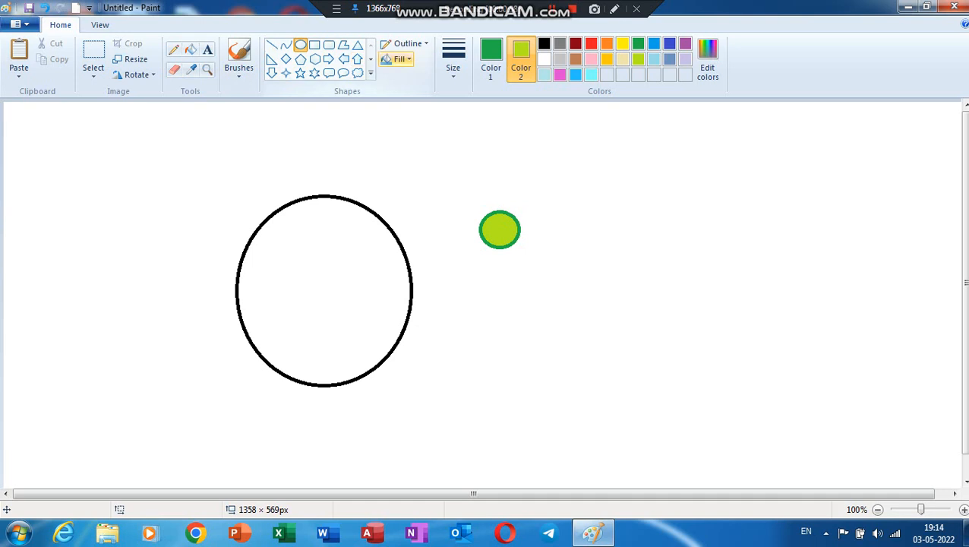
- Paint a small red squiggle inside the lime circle with the oil brush at its thinnest size
left_click(239, 70)
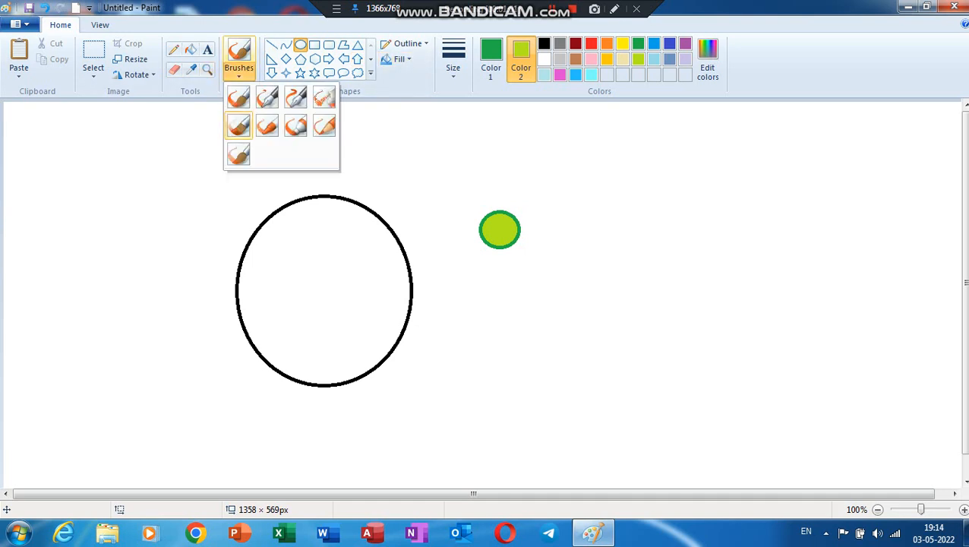
left_click(239, 125)
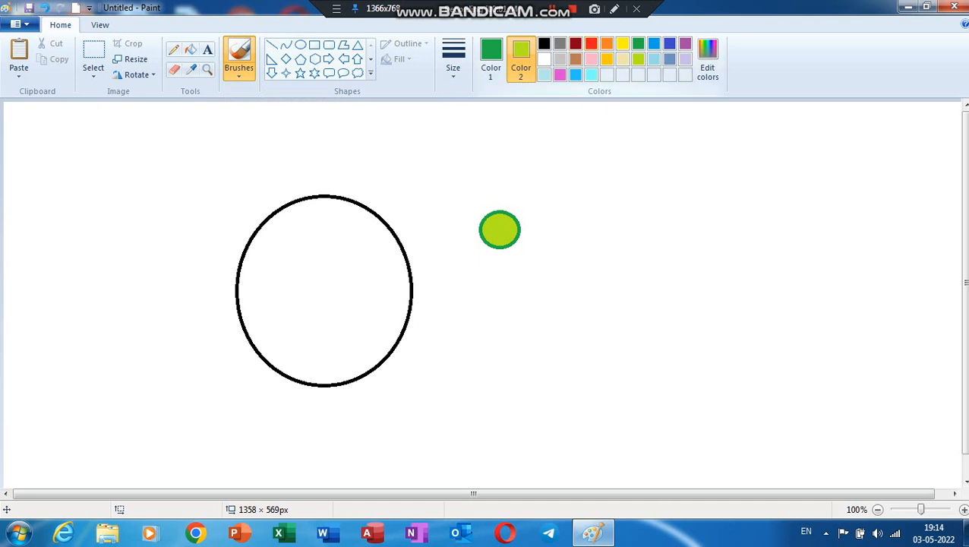
left_click(591, 43)
left_click(452, 67)
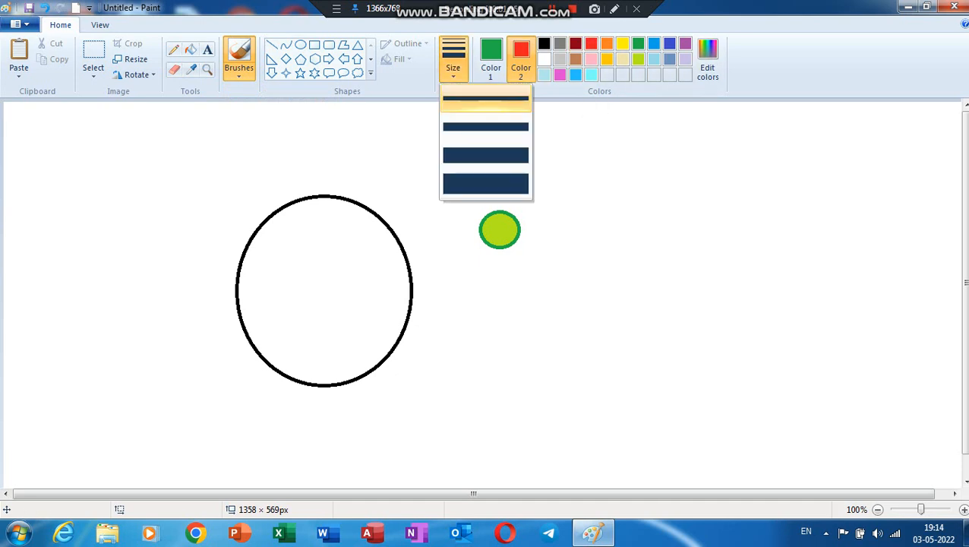
left_click(485, 99)
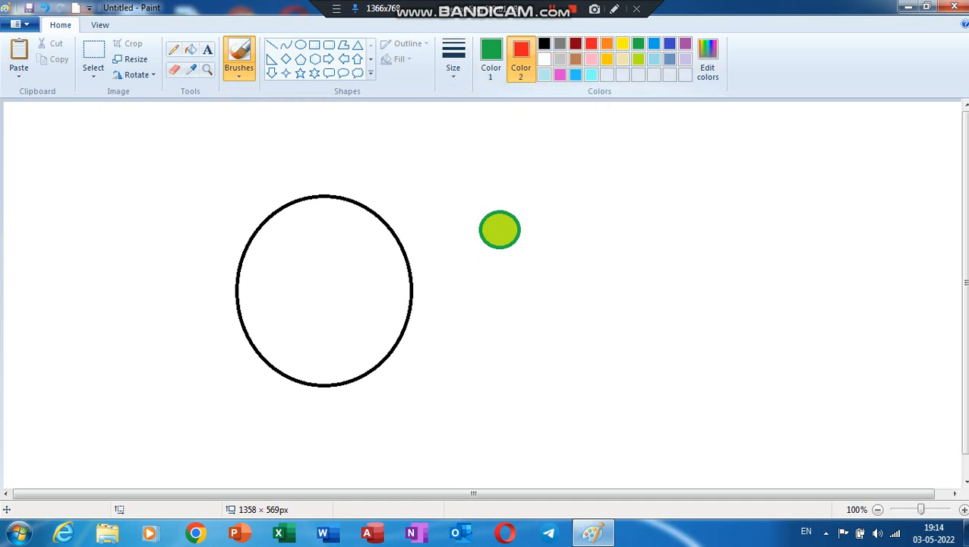
left_click(491, 59)
left_click(590, 43)
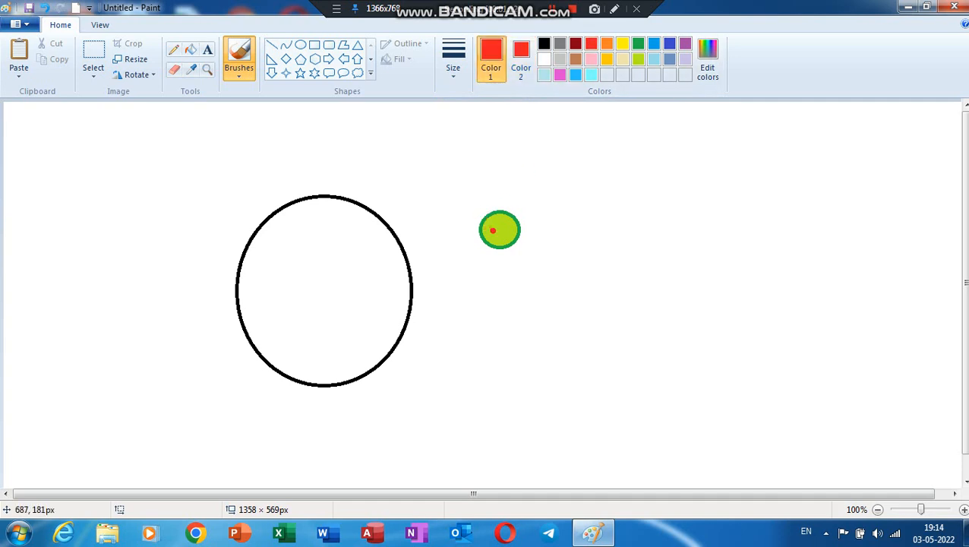
left_click_drag(494, 230, 493, 227)
mouse_move(498, 236)
left_mouse_down()
mouse_move(498, 220)
mouse_move(500, 236)
left_mouse_up()
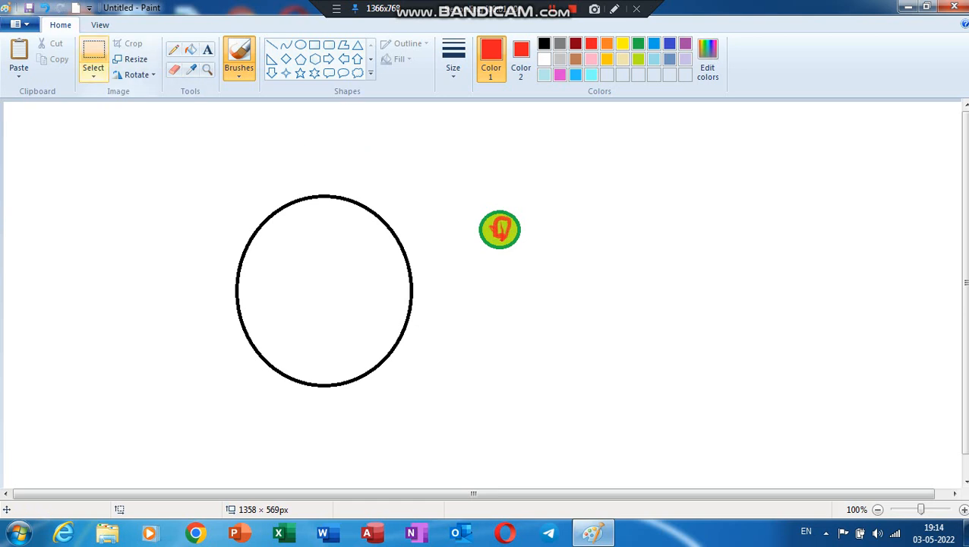
- Set Color 2 to white and make a rectangular selection of about 111 × 118 px around the decorated small circle
left_click(93, 52)
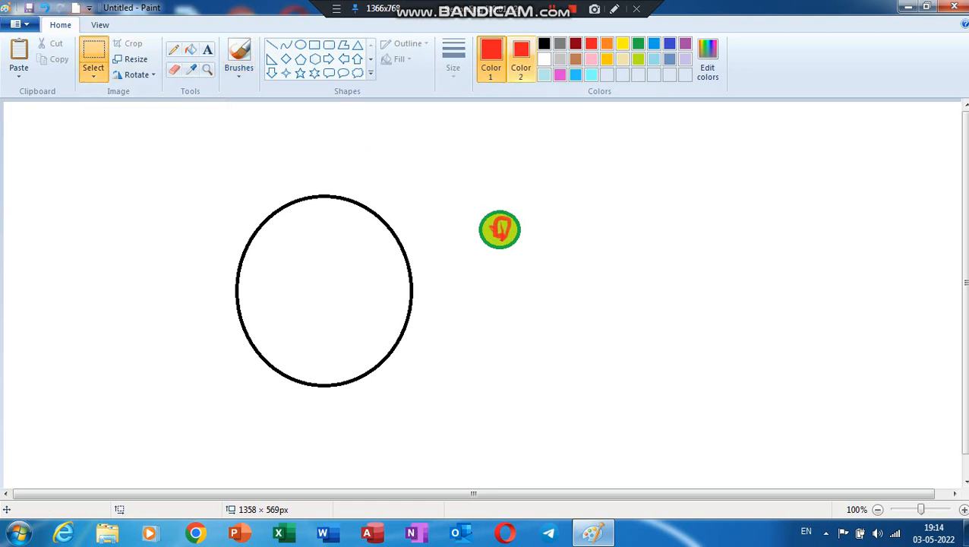
left_click(521, 59)
left_click(544, 60)
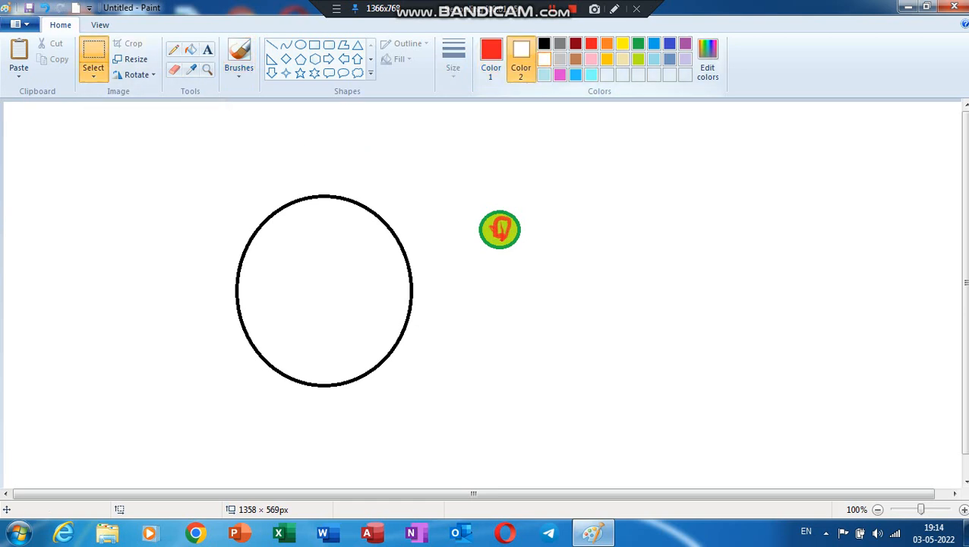
left_click_drag(461, 194, 540, 277)
- Move the selected small circle onto the upper-left part of the large circle's outline, with transparent selection on
left_click(94, 76)
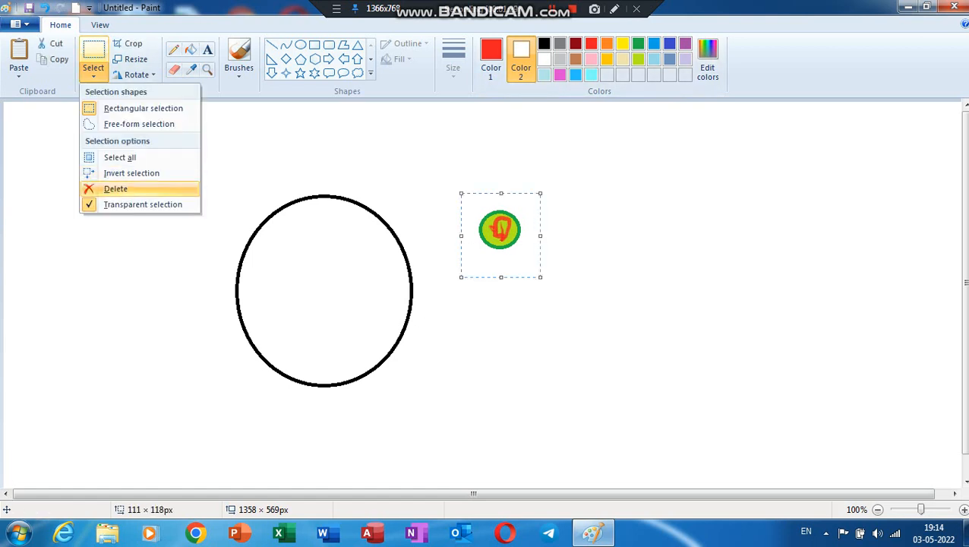
left_click(143, 204)
left_click_drag(500, 229, 278, 228)
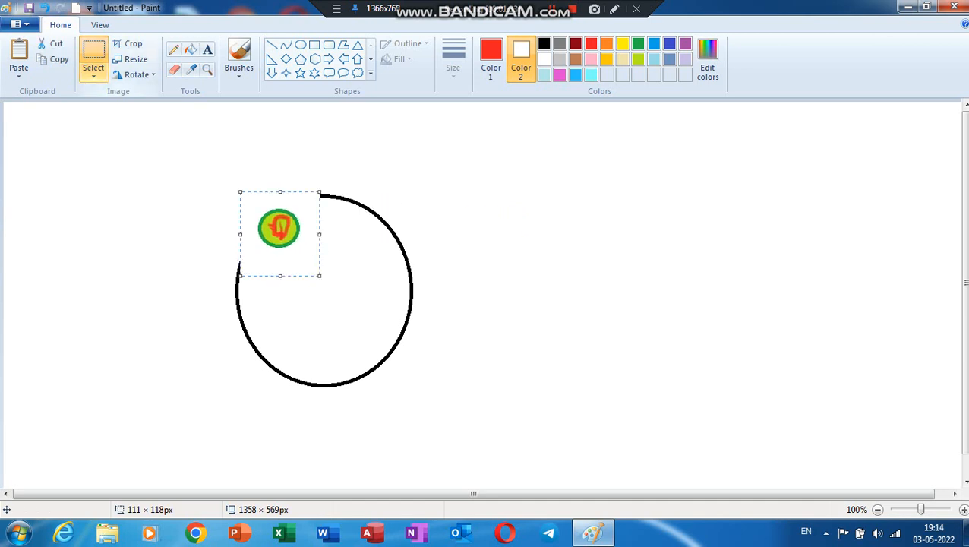
left_click(94, 76)
left_click(143, 204)
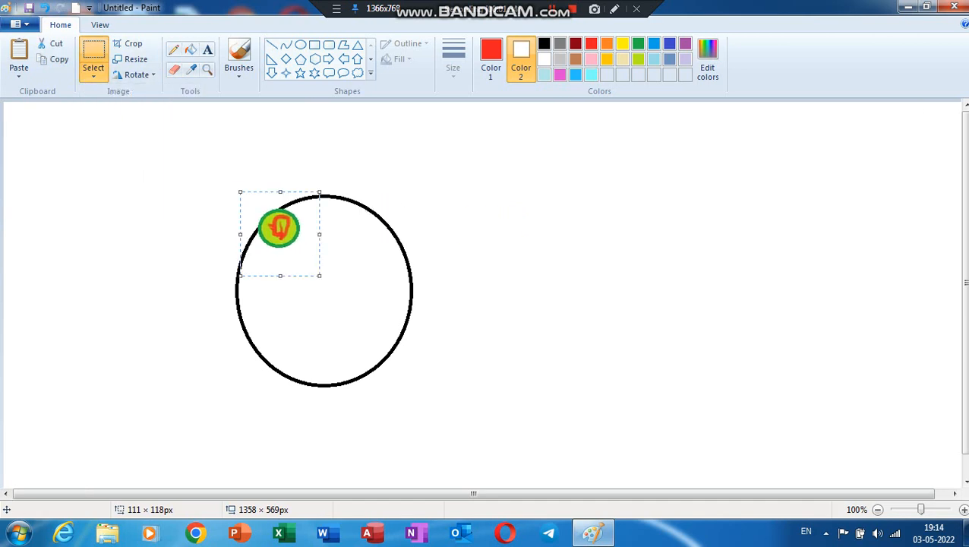
left_click_drag(279, 227, 266, 219)
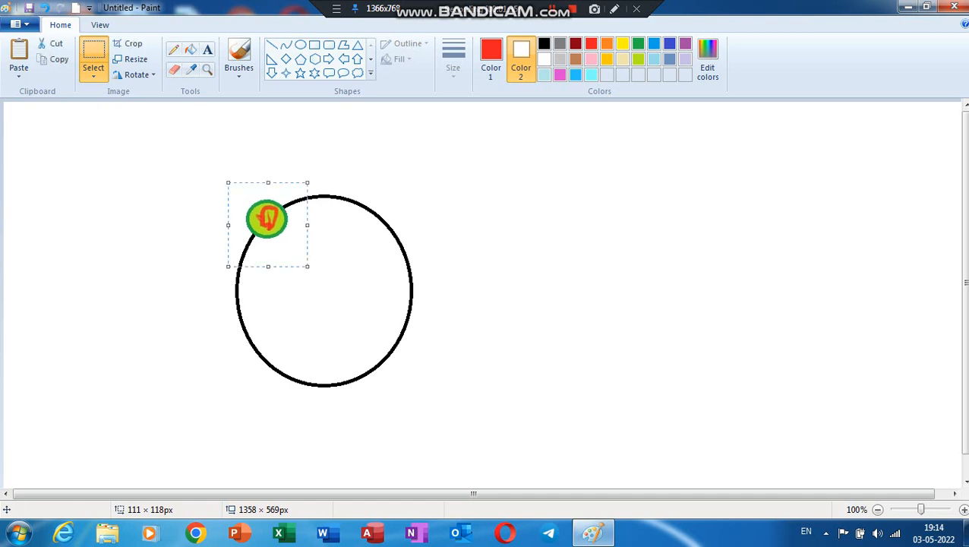
- Paste six copies of the decorated circle and place them edge to edge along the large circle's outline
key("ctrl+v")
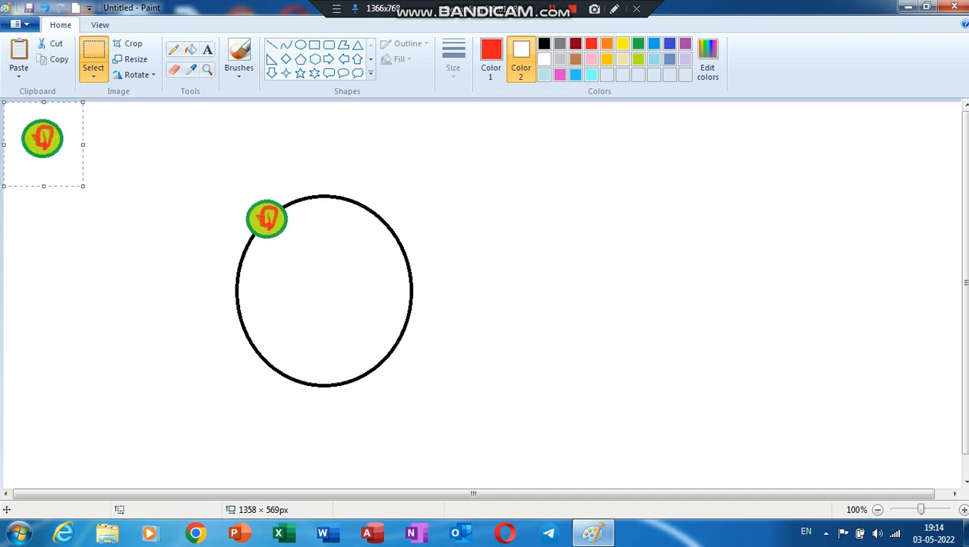
left_click_drag(58, 149, 318, 210)
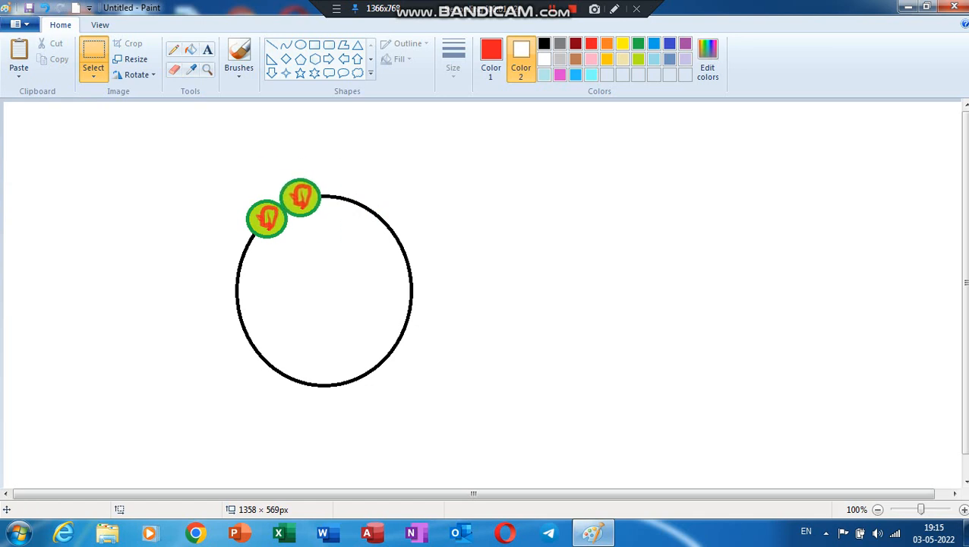
key("ctrl+v")
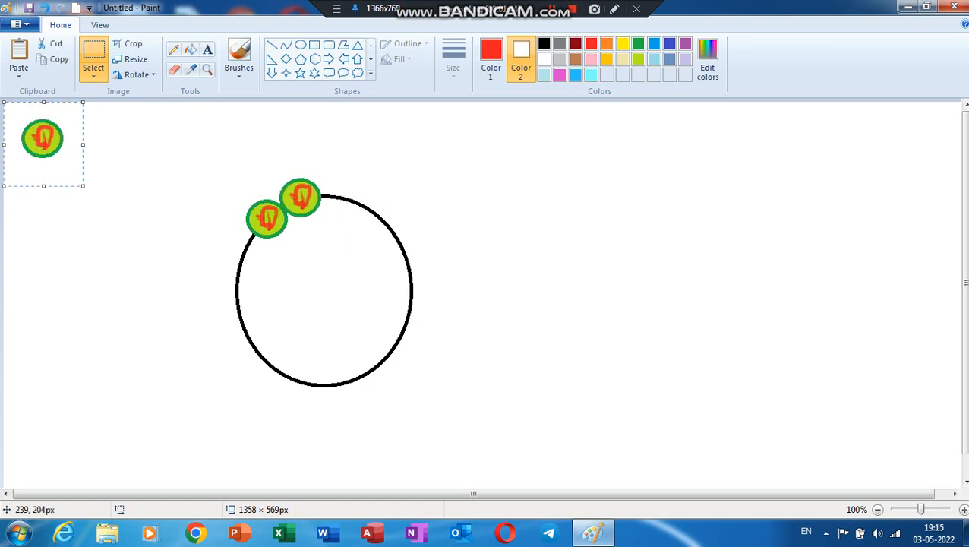
left_click_drag(60, 151, 260, 264)
key("ctrl+v")
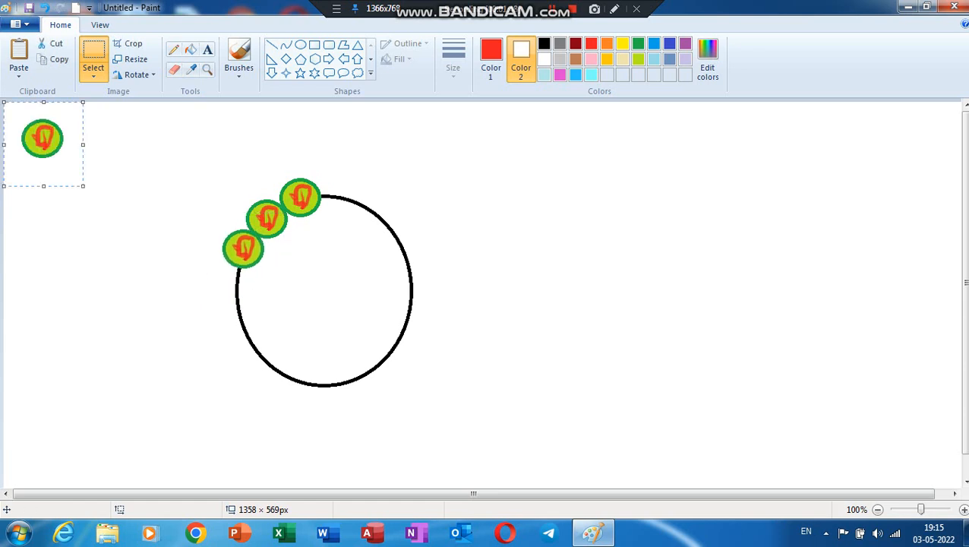
left_click_drag(47, 153, 240, 300)
key("ctrl+v")
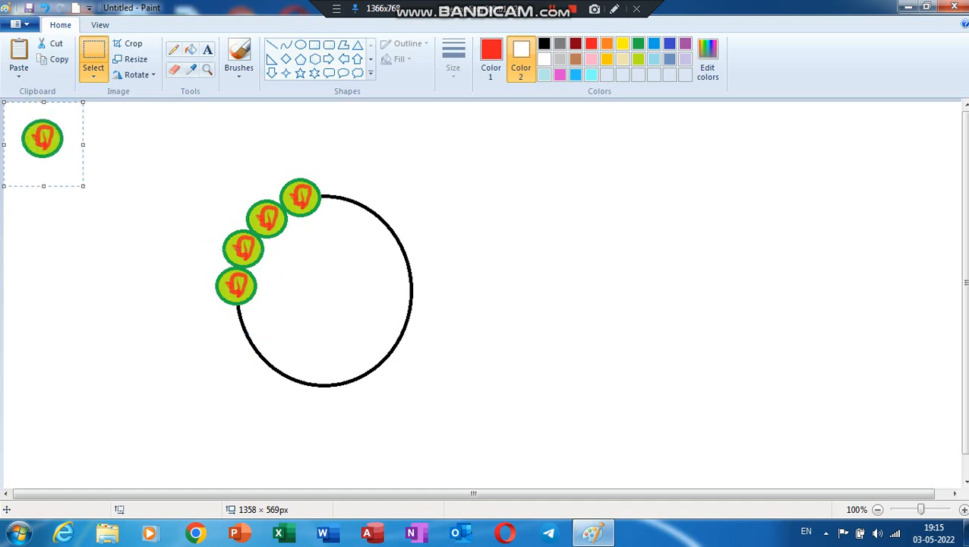
left_click_drag(46, 153, 250, 337)
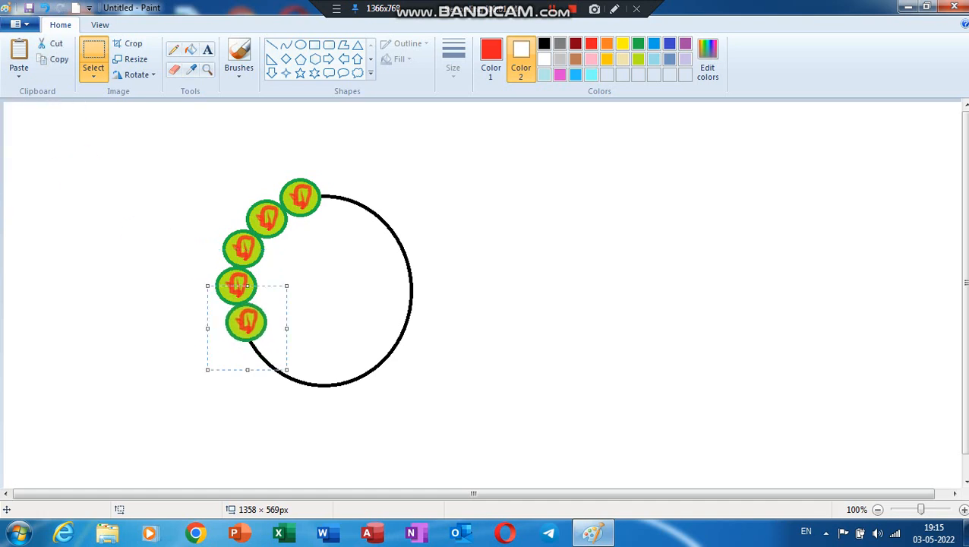
key("ctrl+v")
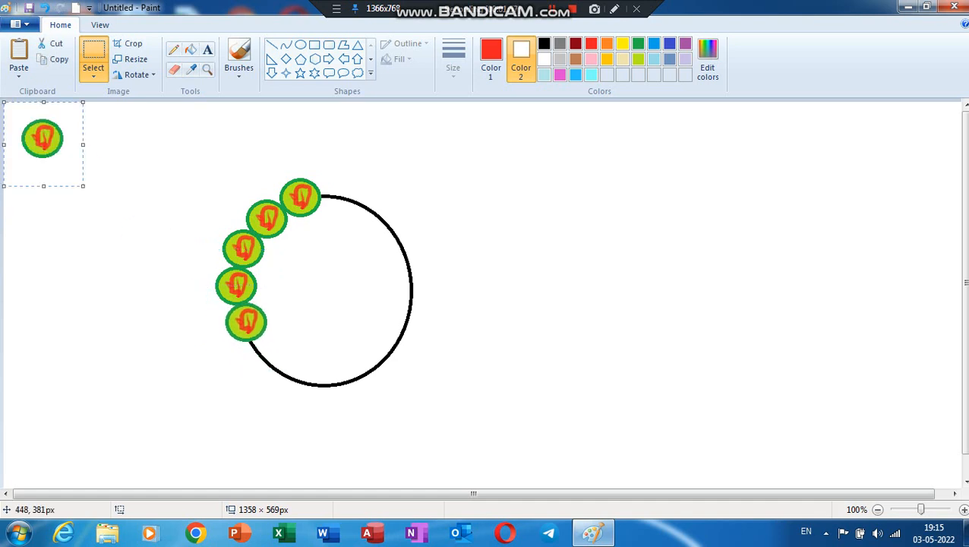
left_click_drag(45, 177, 266, 395)
key("ctrl+v")
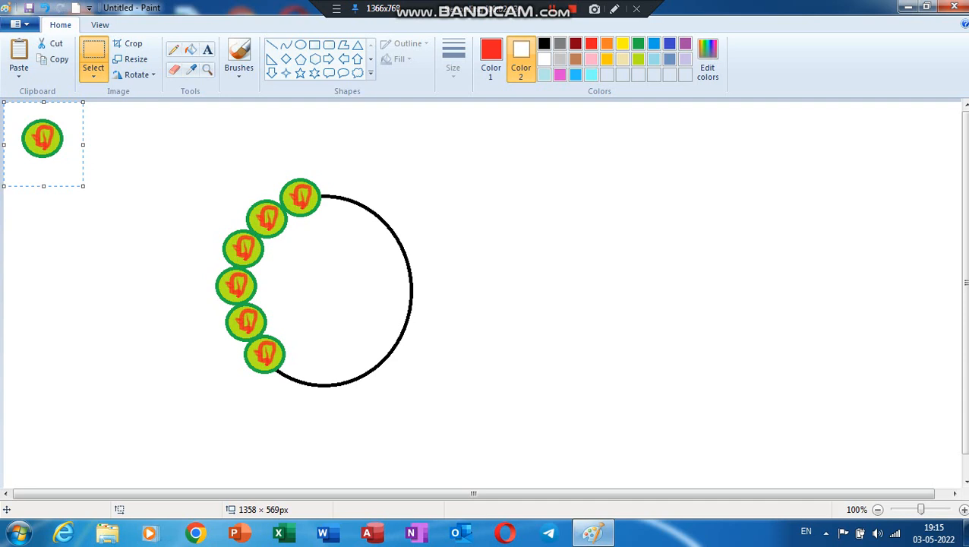
left_click_drag(45, 149, 343, 214)
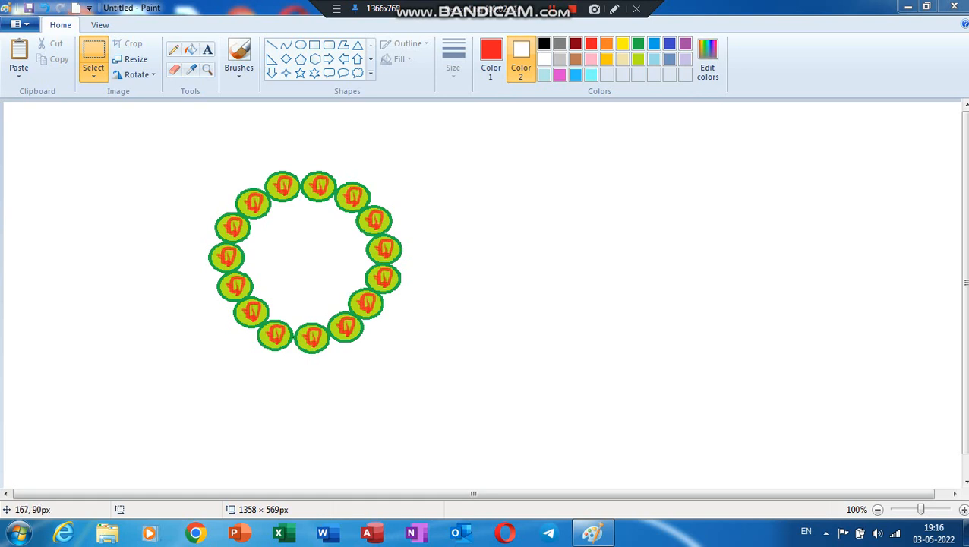
- Copy the whole ring of circles, paste it, shrink the copy to about half size and centre it inside the original ring
mouse_move(174, 142)
left_mouse_down()
mouse_move(415, 351)
mouse_move(422, 390)
left_mouse_up()
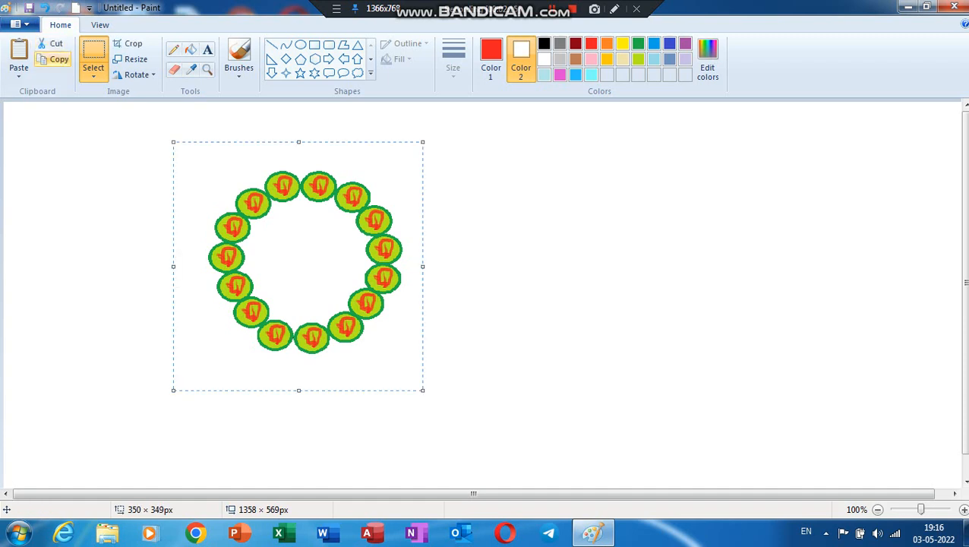
left_click(60, 58)
left_click(19, 57)
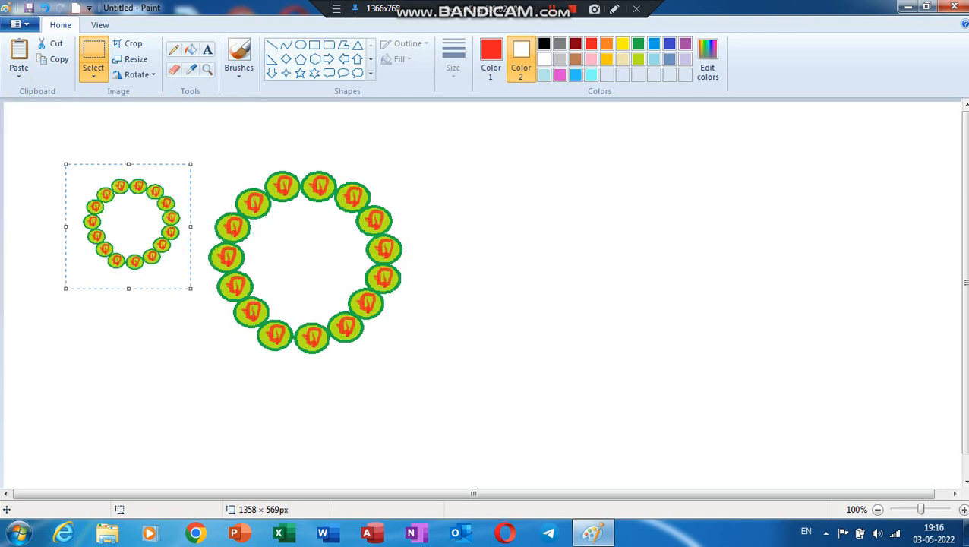
left_click_drag(142, 237, 317, 270)
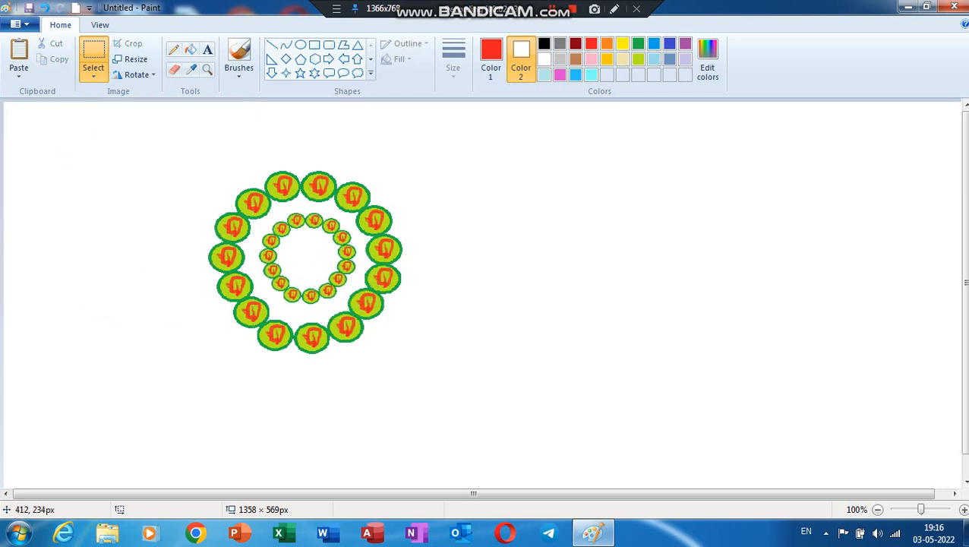
left_click(548, 236)
- Fill alternate circles of the outer ring, seven in all, with yellow as Color 1
left_click(190, 50)
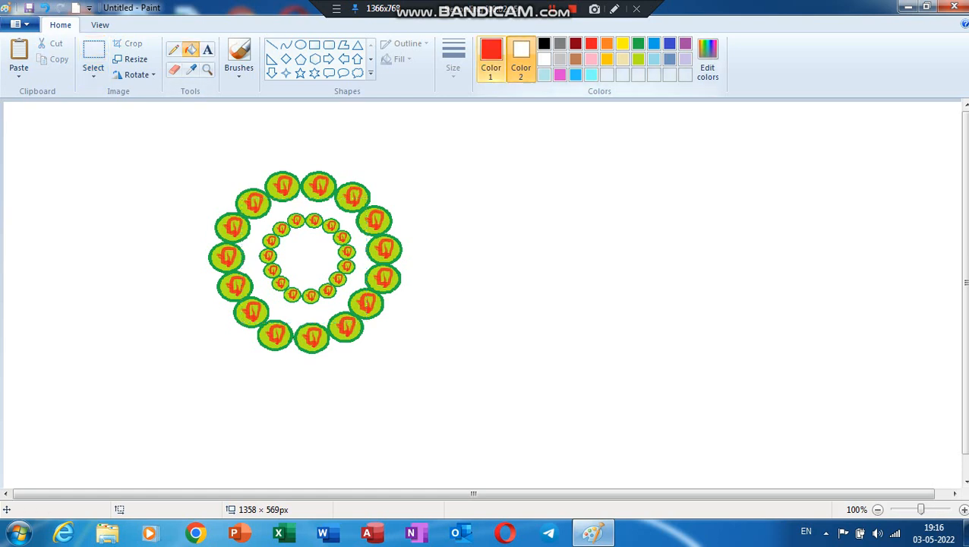
left_click(491, 60)
left_click(622, 43)
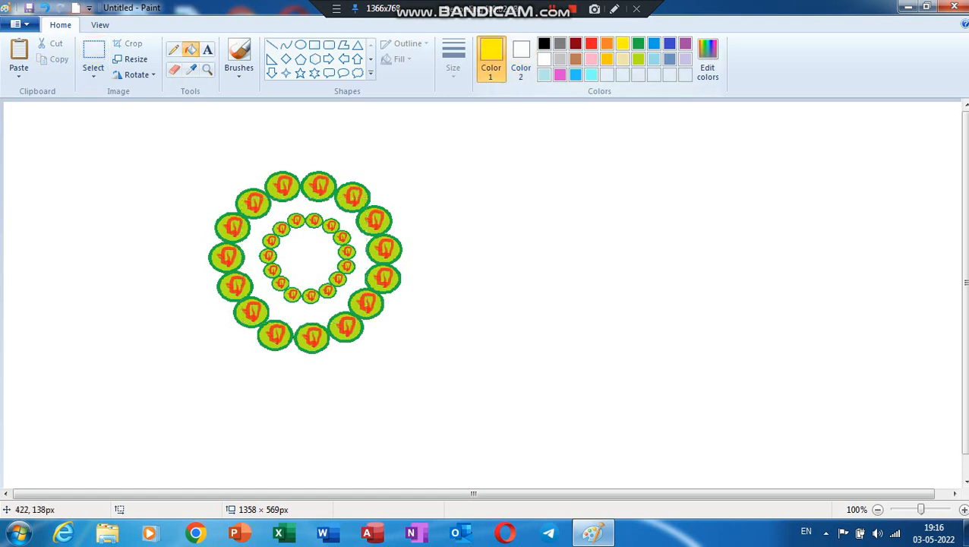
left_click(317, 196)
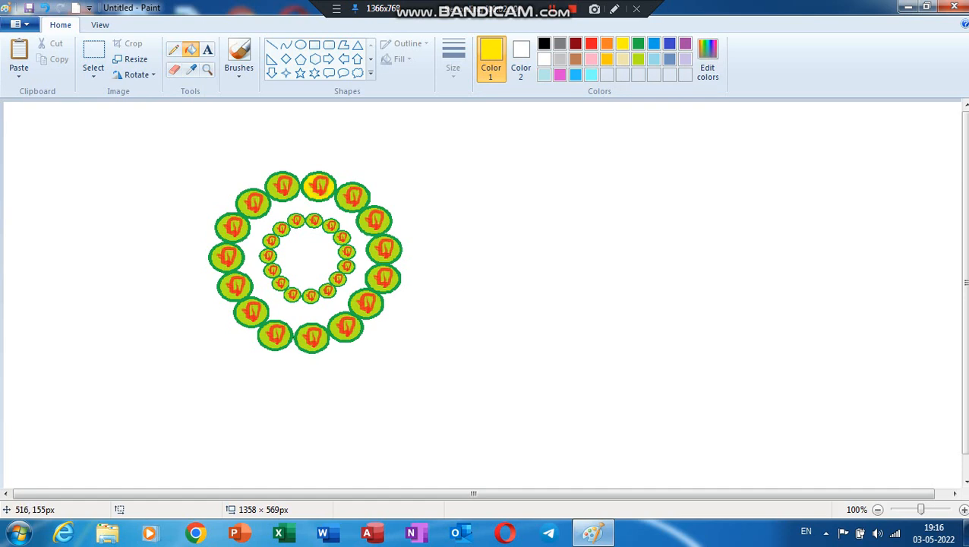
left_click(364, 213)
left_click(376, 280)
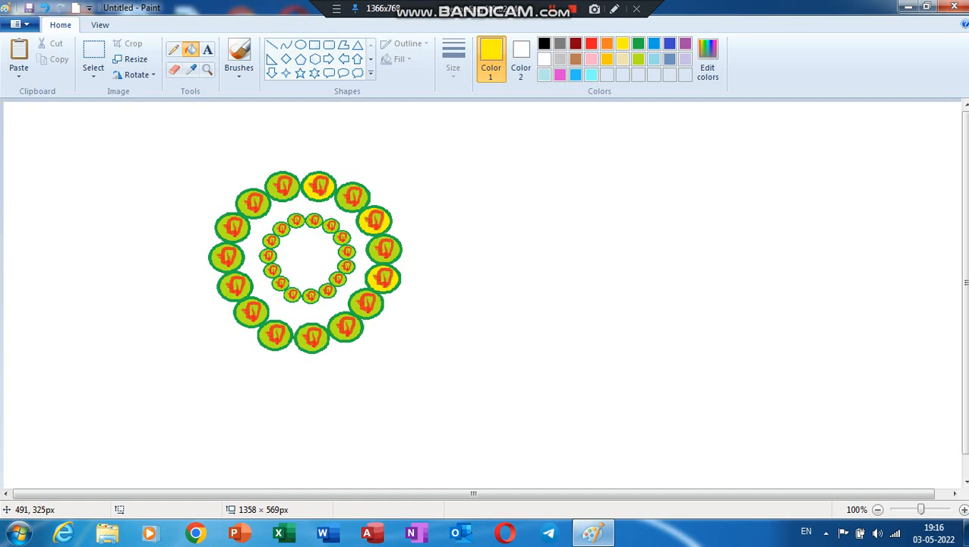
left_click(339, 332)
left_click(266, 340)
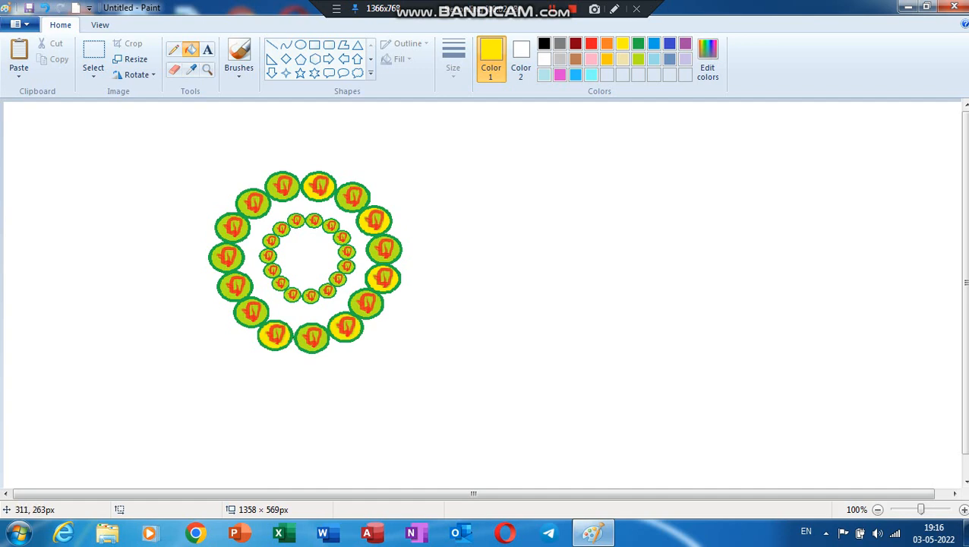
left_click(240, 303)
left_click(236, 236)
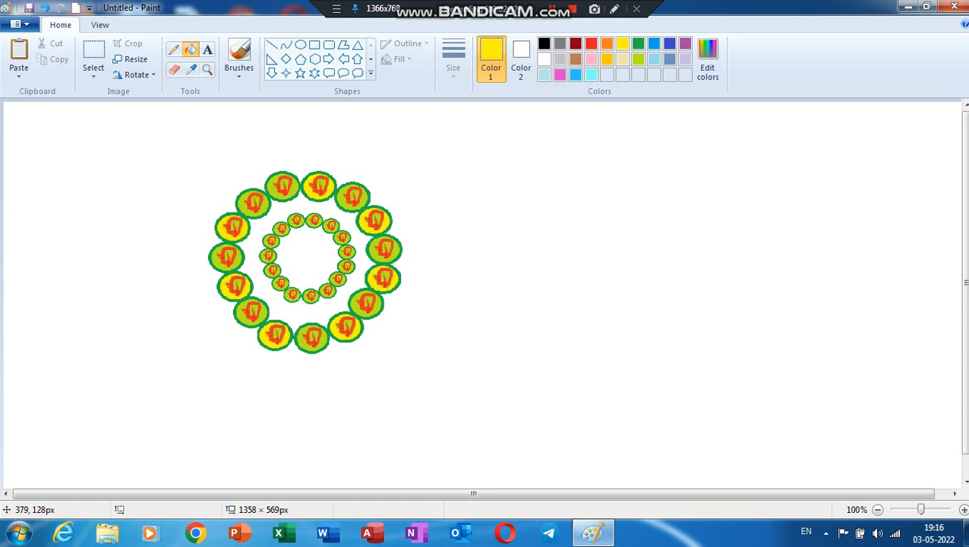
- Fill the outer ring's top circle just left of centre with yellow
left_click(292, 200)
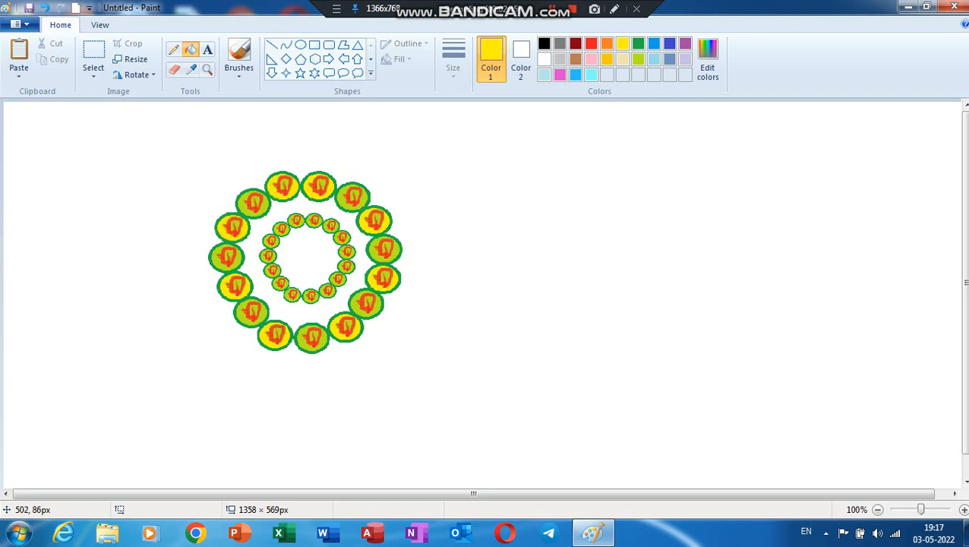
- Draw a red five-point star about 49 × 46 px in the centre of the inner ring and fill it with bright blue
left_click(94, 54)
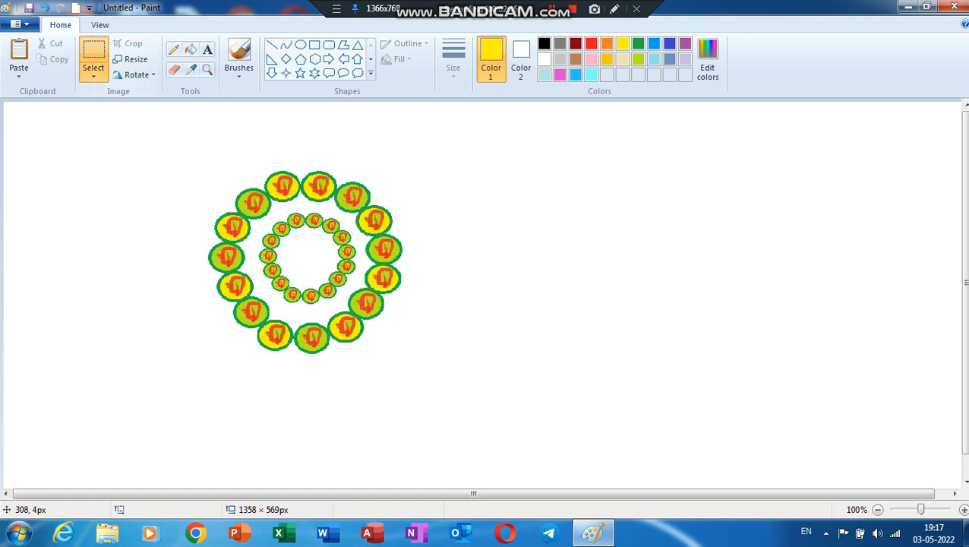
left_click(300, 73)
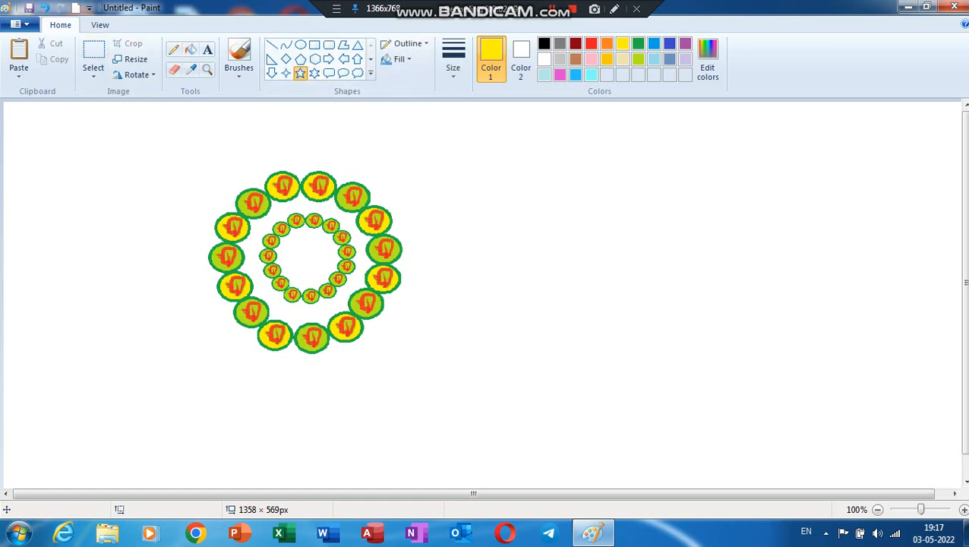
left_click(591, 43)
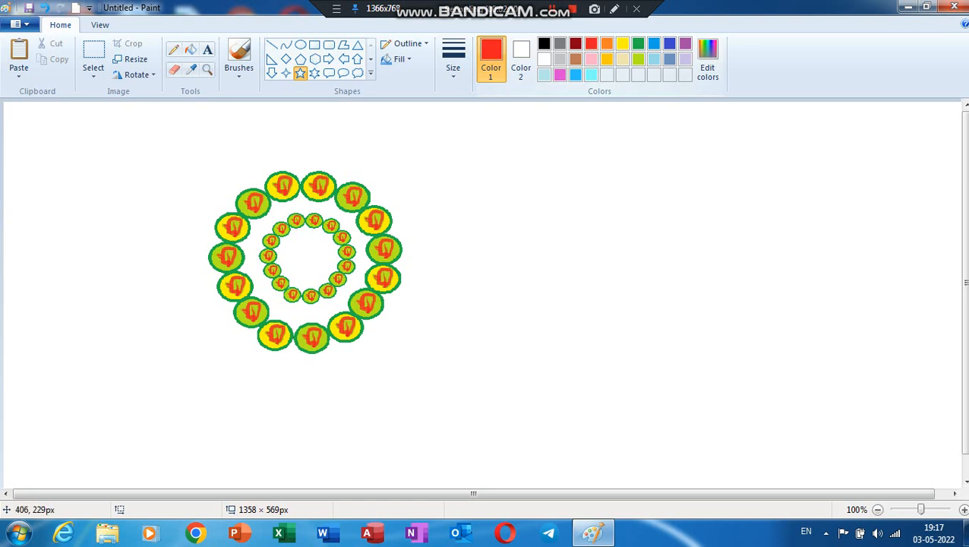
left_click_drag(290, 236, 326, 270)
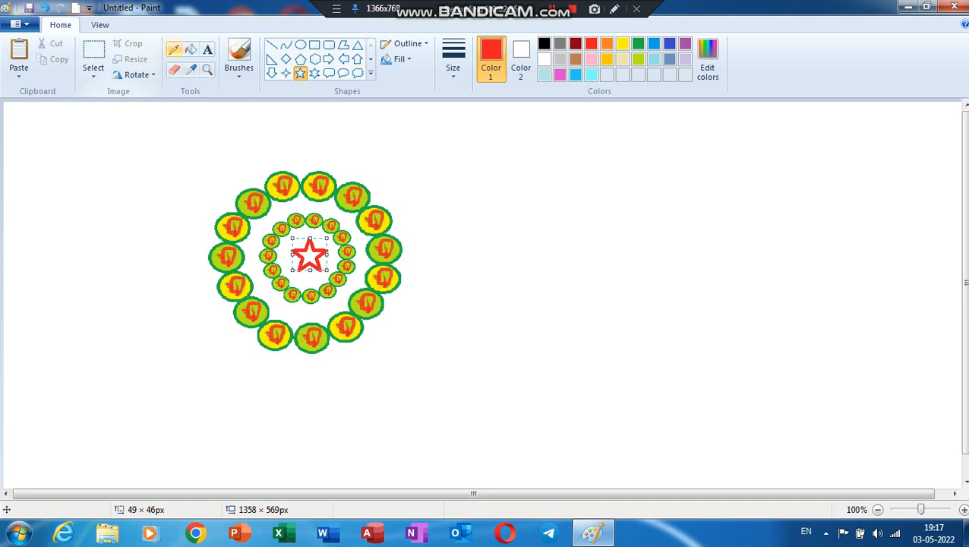
left_click(189, 50)
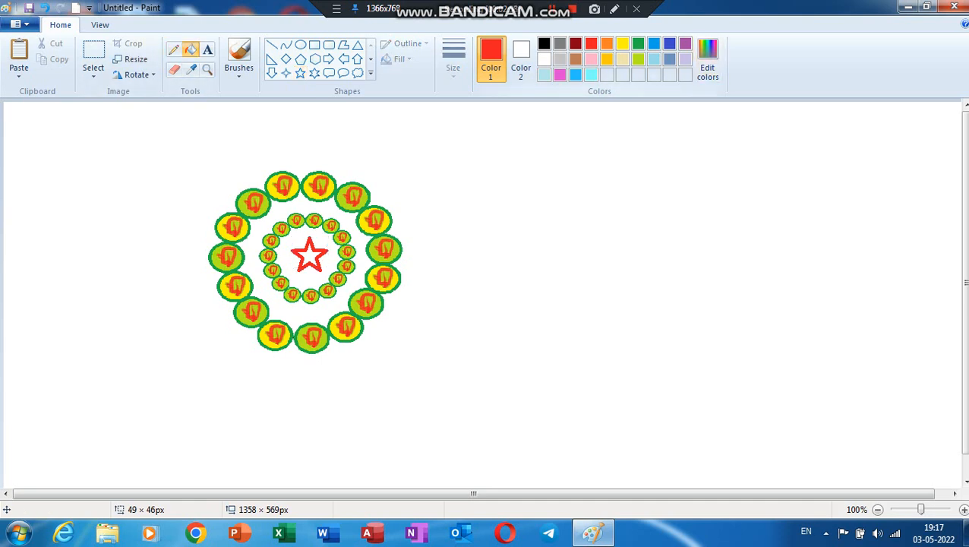
left_click(560, 75)
left_click(576, 74)
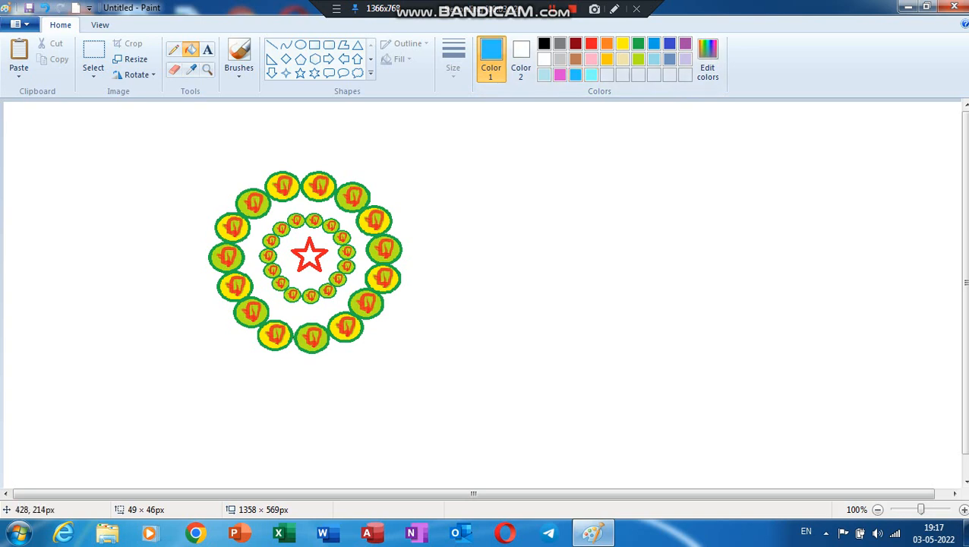
left_click(309, 257)
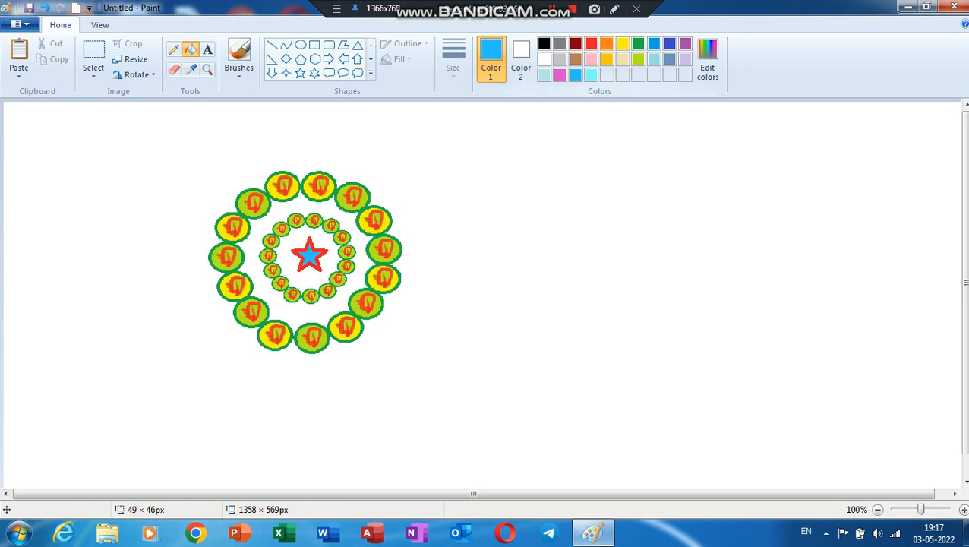
- Fill the white area between the two rings and the area around the star with yellow
left_click(622, 43)
left_click(319, 216)
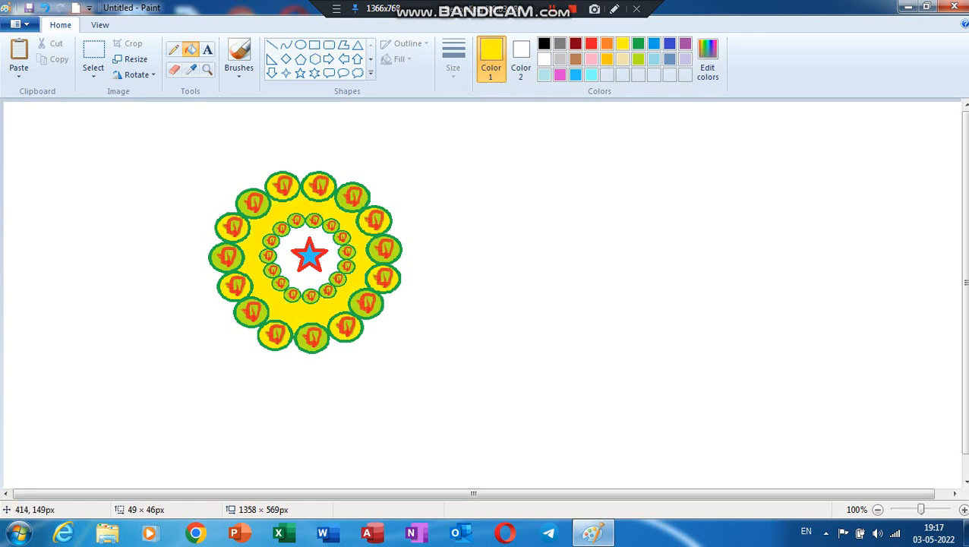
left_click(339, 257)
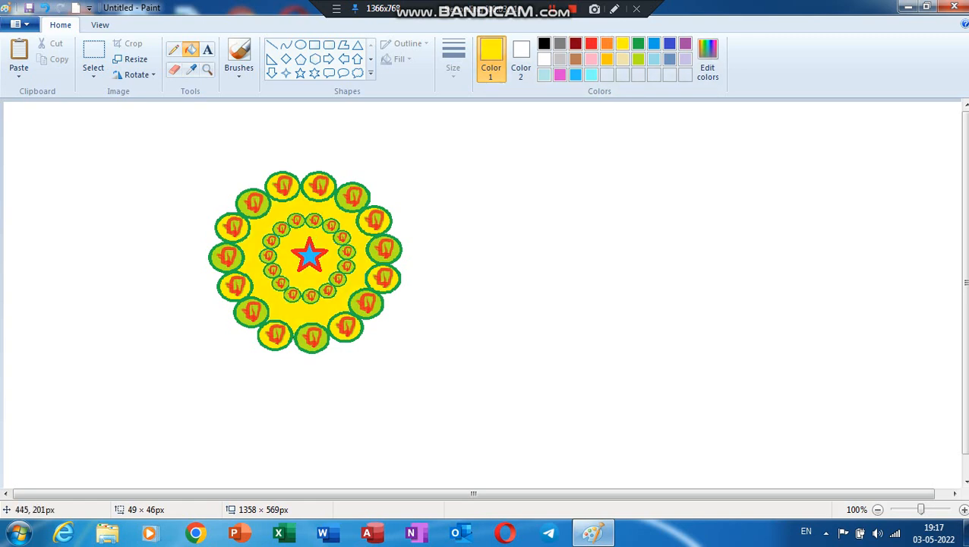
- Select the whole ring pattern, copy it and move it to the upper middle of the canvas
left_click(93, 53)
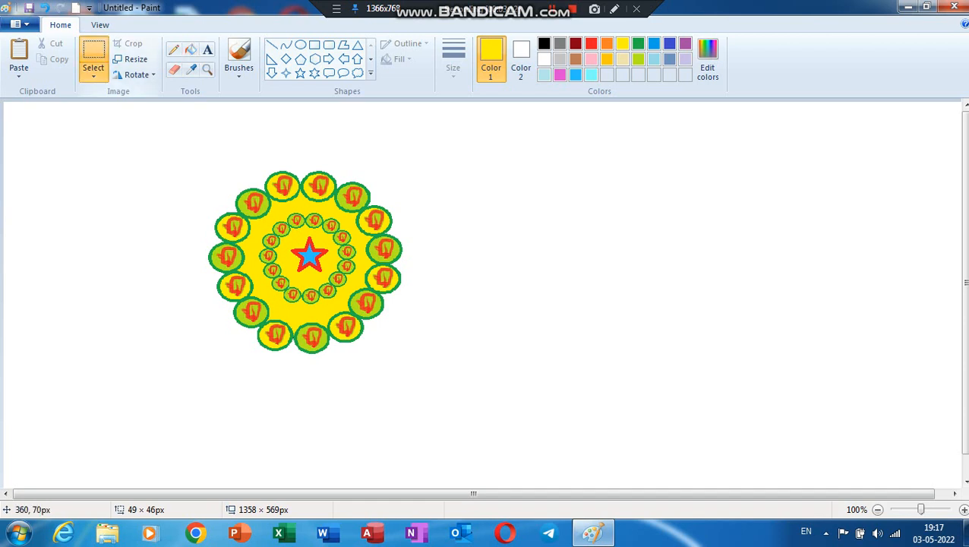
mouse_move(183, 154)
left_mouse_down()
mouse_move(232, 232)
mouse_move(418, 377)
mouse_move(413, 386)
left_mouse_up()
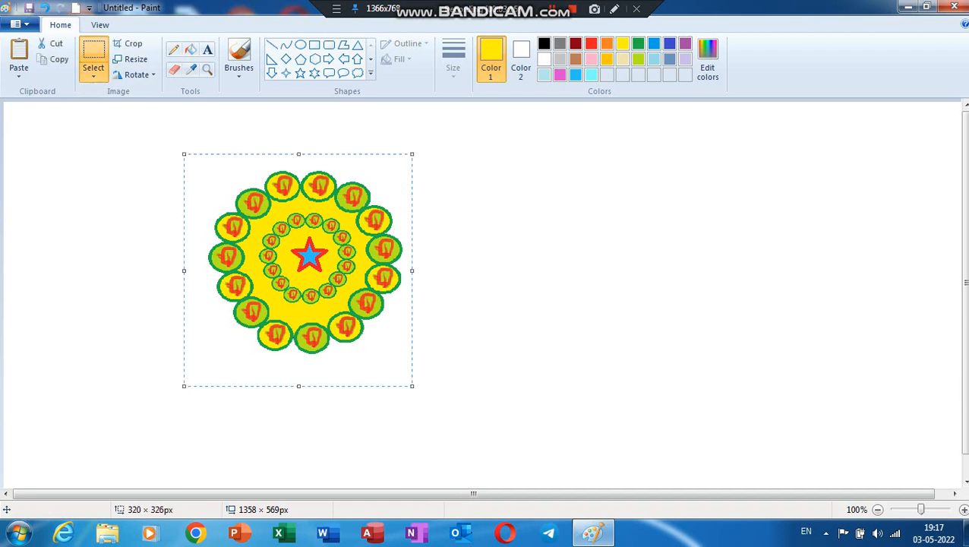
mouse_move(343, 306)
left_mouse_down()
mouse_move(425, 258)
mouse_move(486, 258)
mouse_move(469, 261)
mouse_move(475, 241)
left_mouse_up()
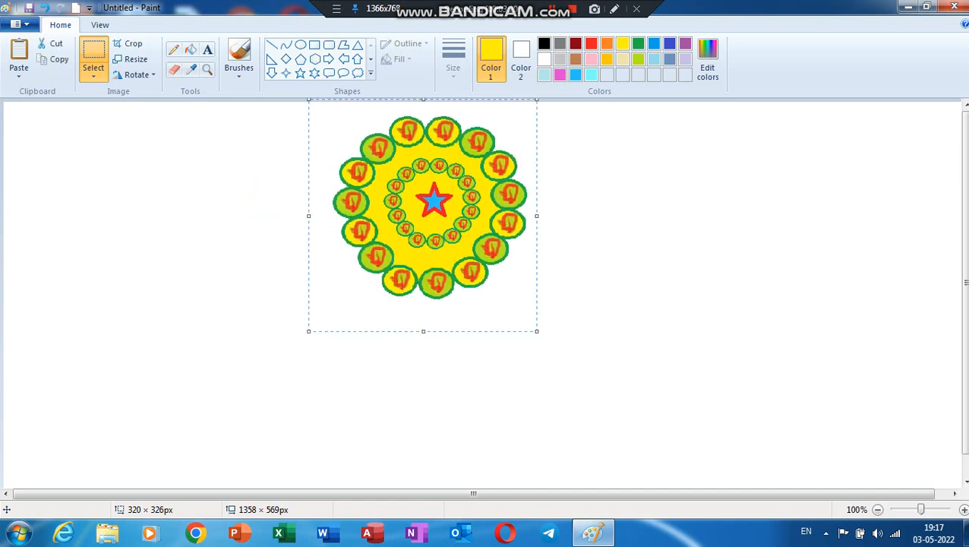
- Paste three copies of the pattern and place them below, to the lower left and to the lower right of the original, forming a diamond
key("ctrl+v")
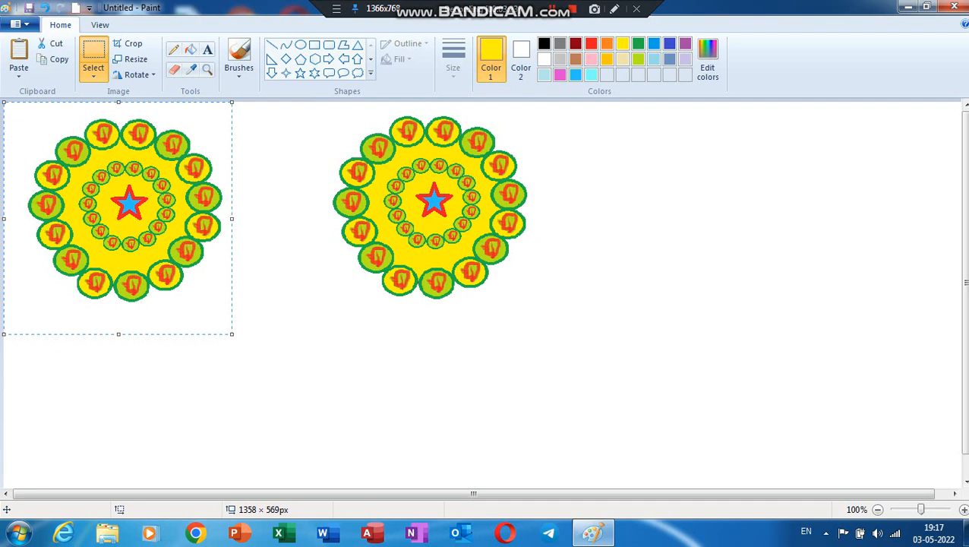
left_click_drag(86, 220, 395, 394)
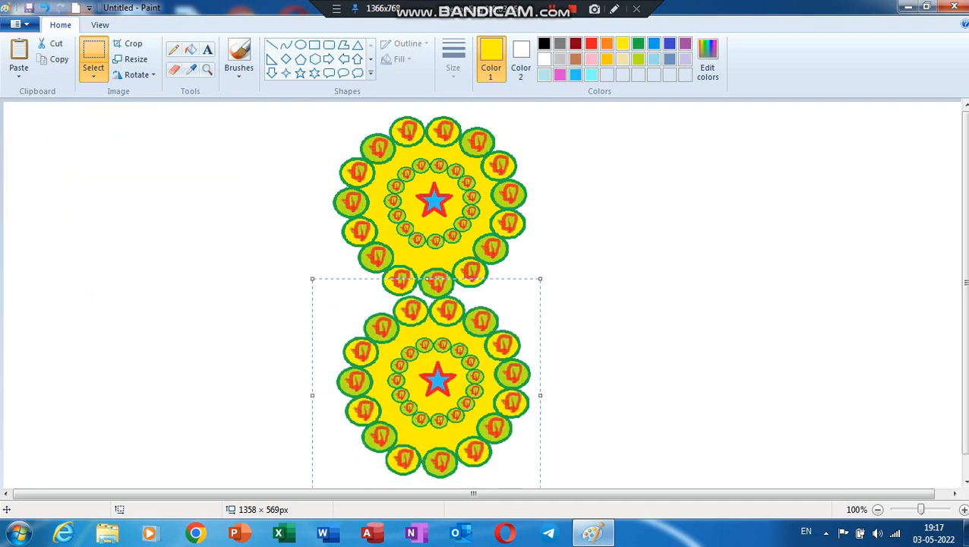
key("ctrl+v")
mouse_move(92, 242)
left_mouse_down()
mouse_move(244, 308)
mouse_move(234, 326)
left_mouse_up()
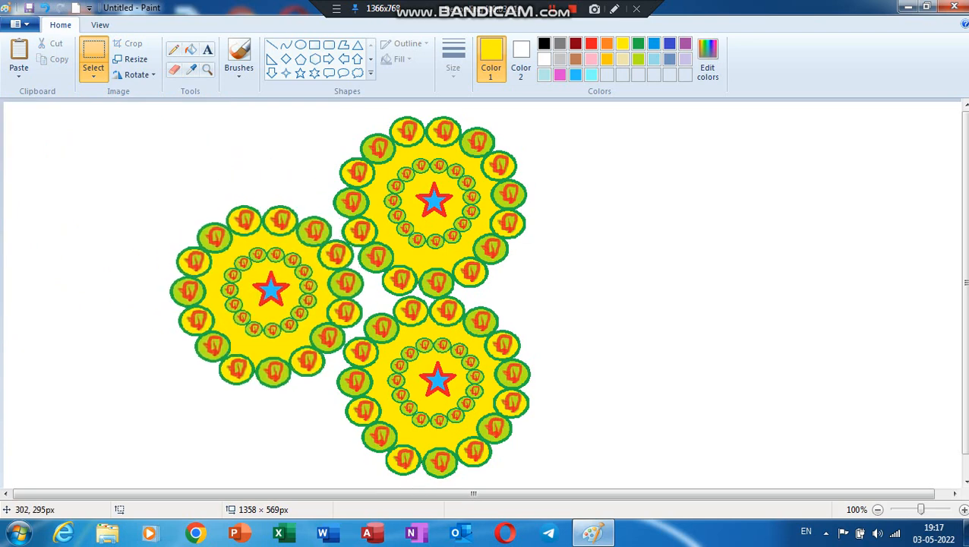
key("ctrl+v")
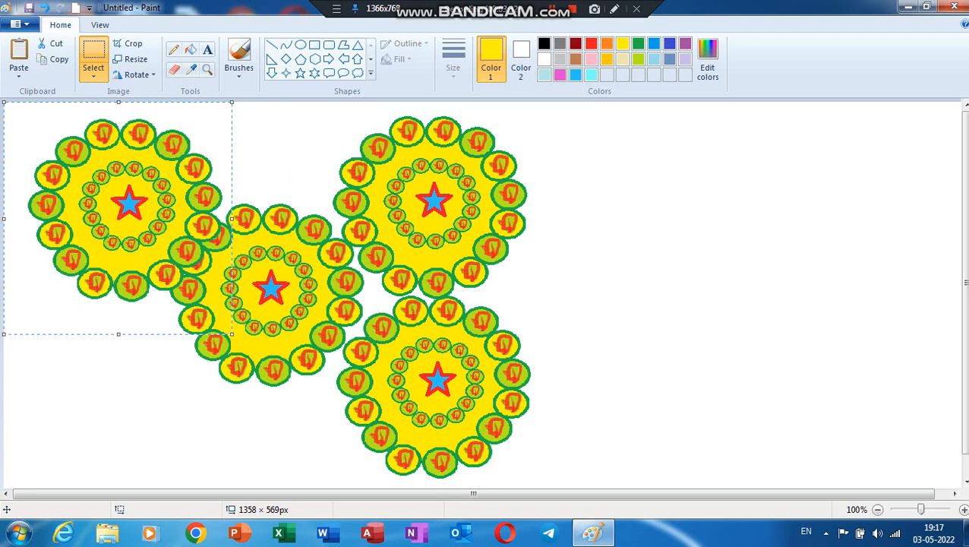
left_click_drag(93, 227, 527, 296)
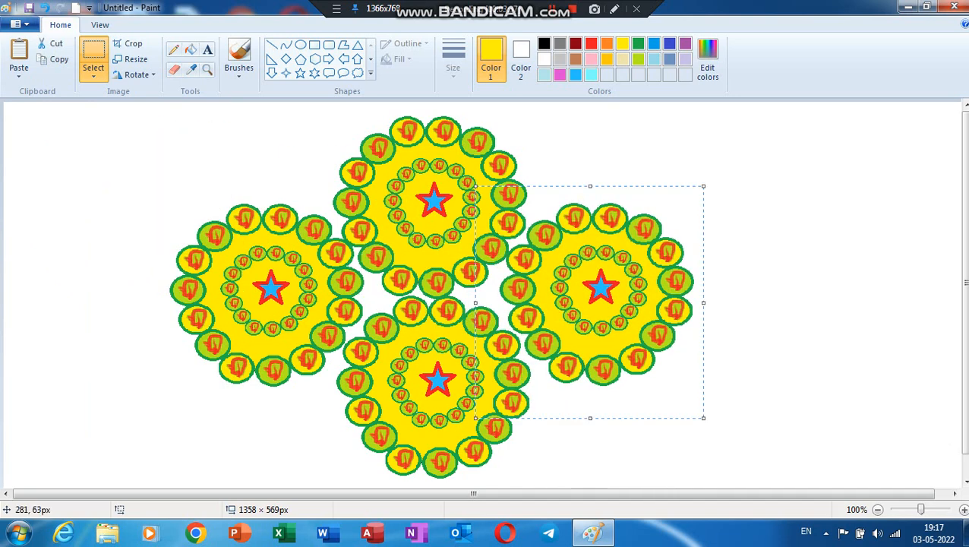
left_click(216, 161)
- Draw a brown rectangle with no fill, about 899 × 536 px, as a frame around the four patterns
left_click(314, 45)
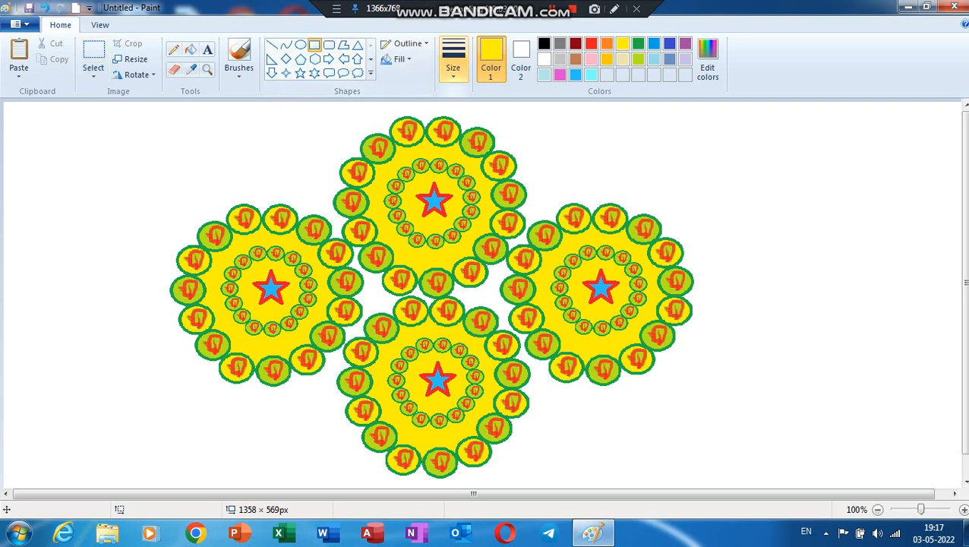
left_click(400, 59)
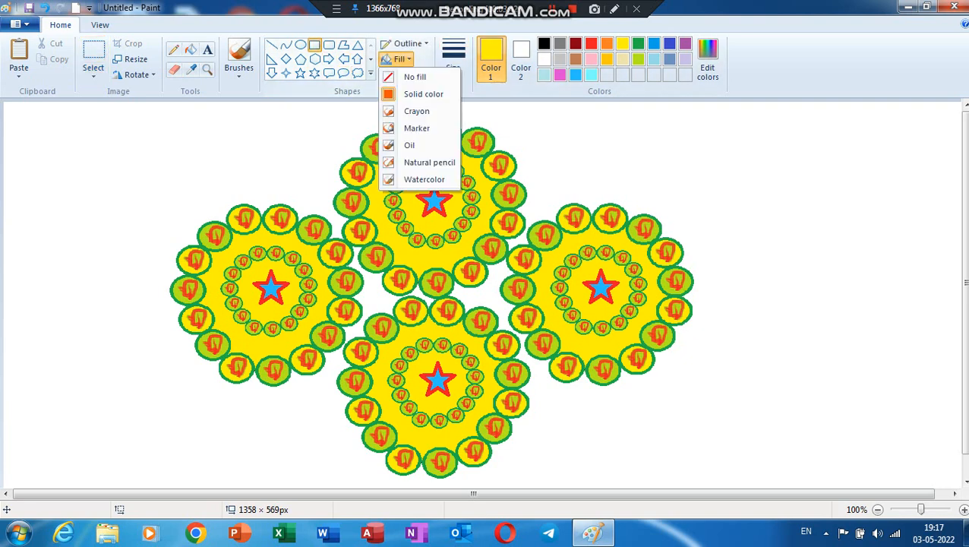
left_click(415, 76)
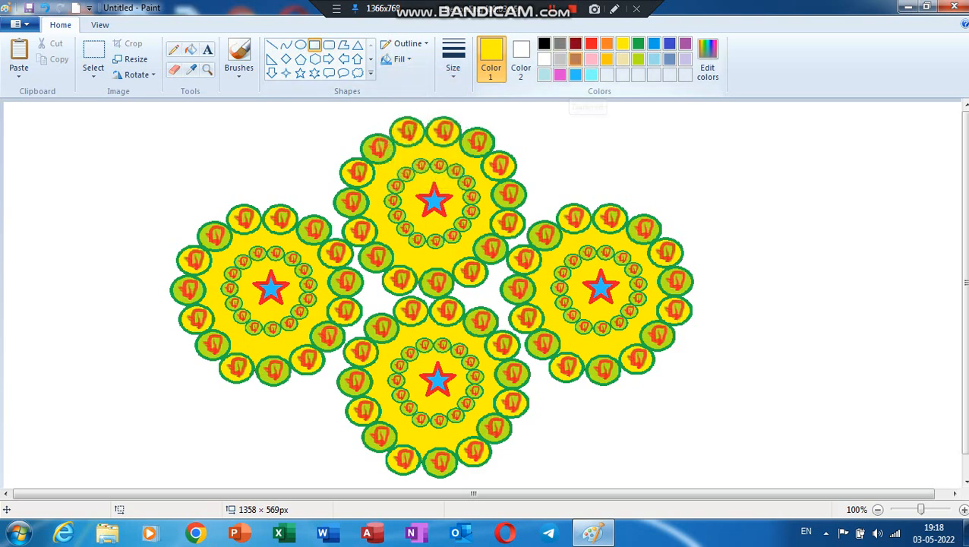
left_click(575, 60)
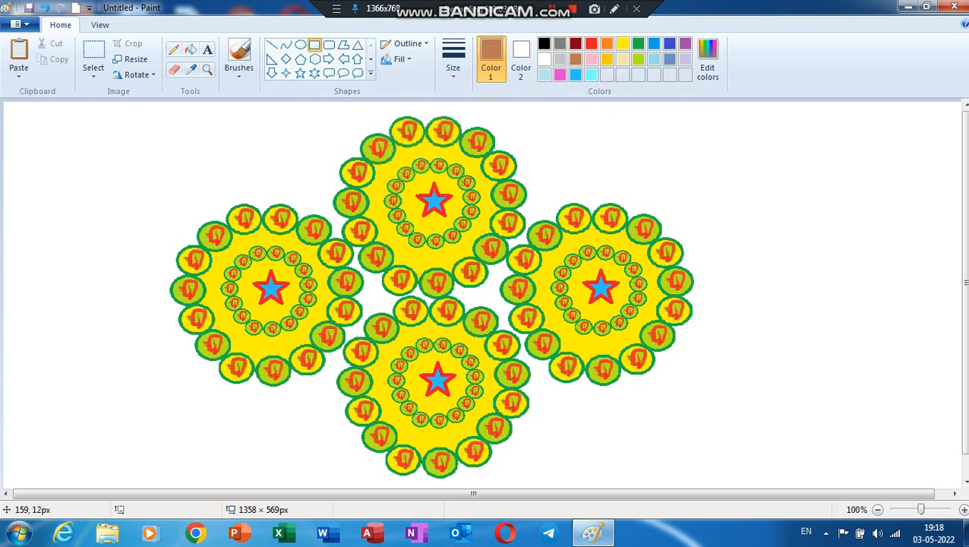
left_click_drag(116, 106, 756, 485)
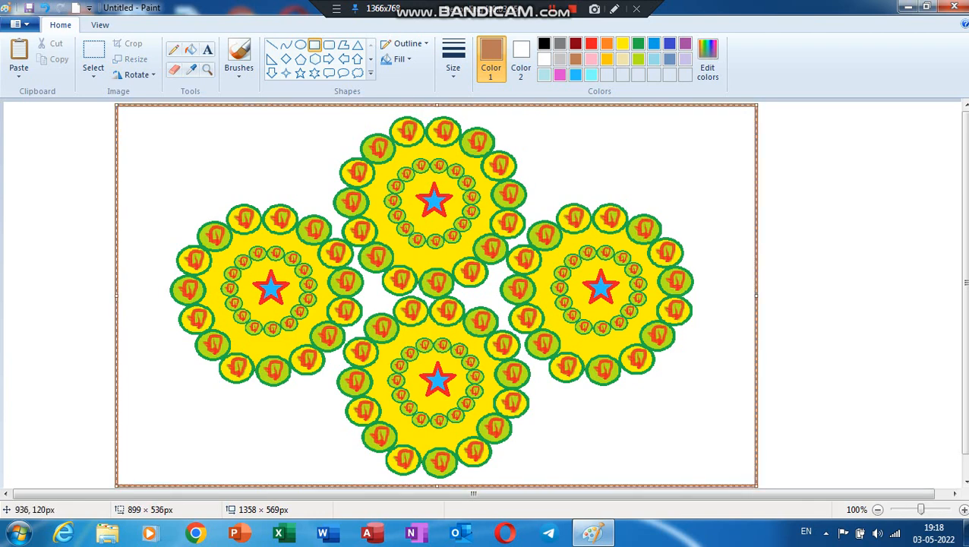
left_click(799, 190)
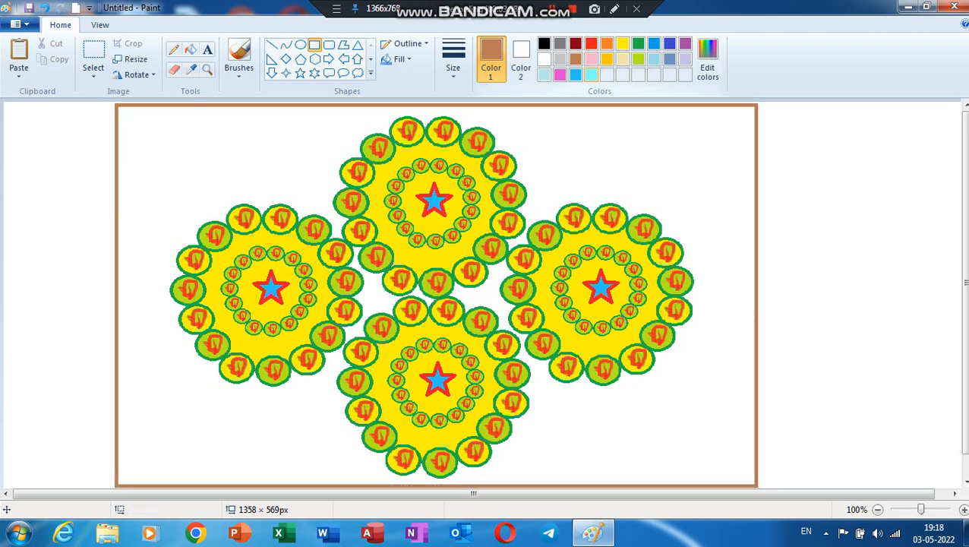
- Fill the white background inside the brown frame with light turquoise as Color 1
left_click(591, 75)
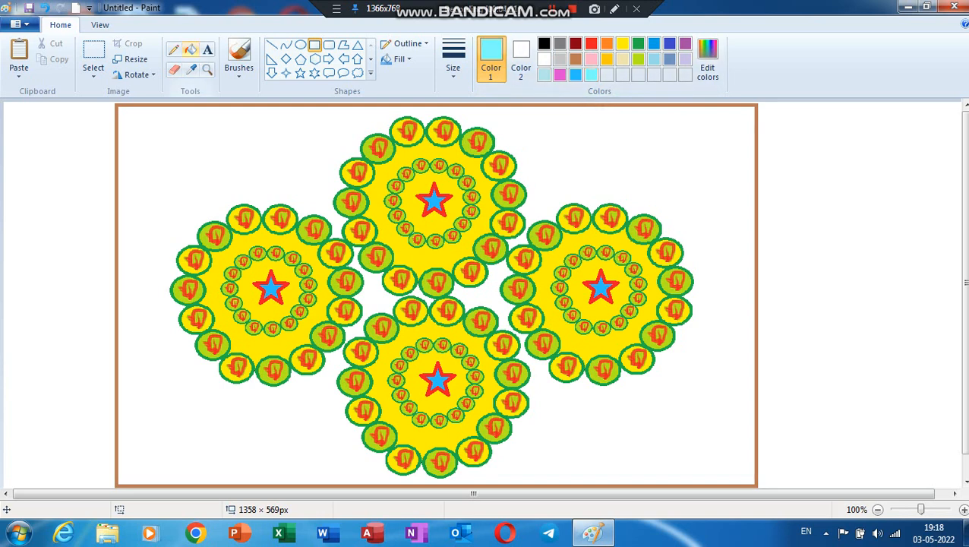
left_click(190, 49)
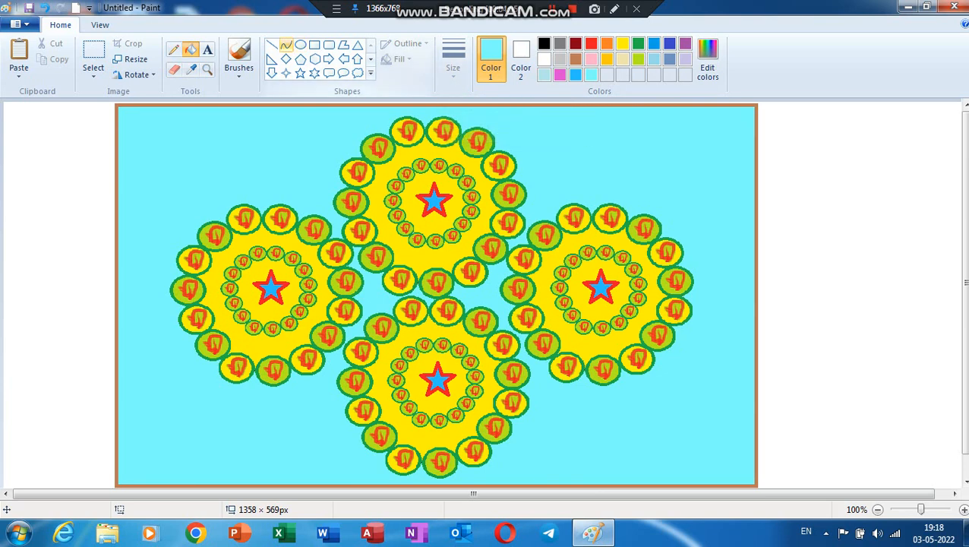
- Choose the straight Line shape for drawing on the framed picture
left_click(286, 47)
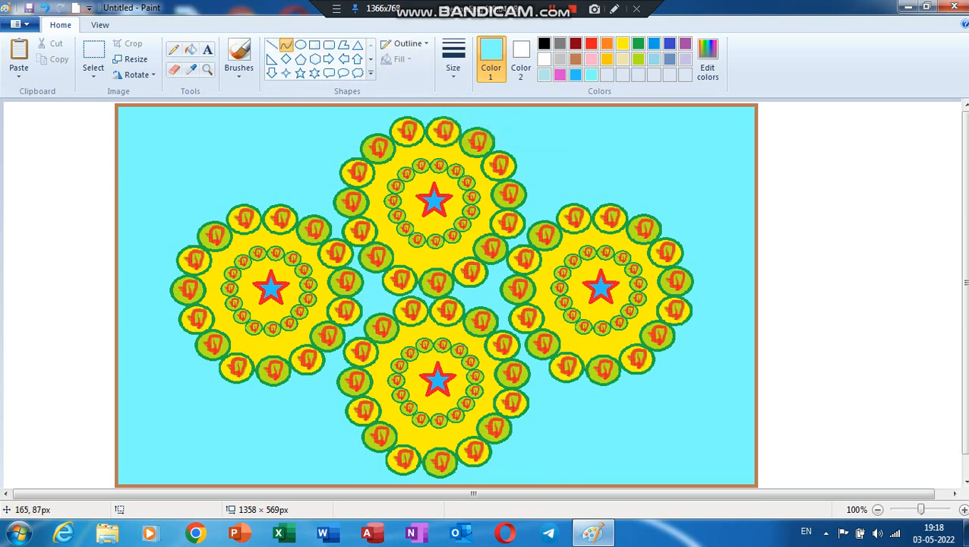
left_click(271, 45)
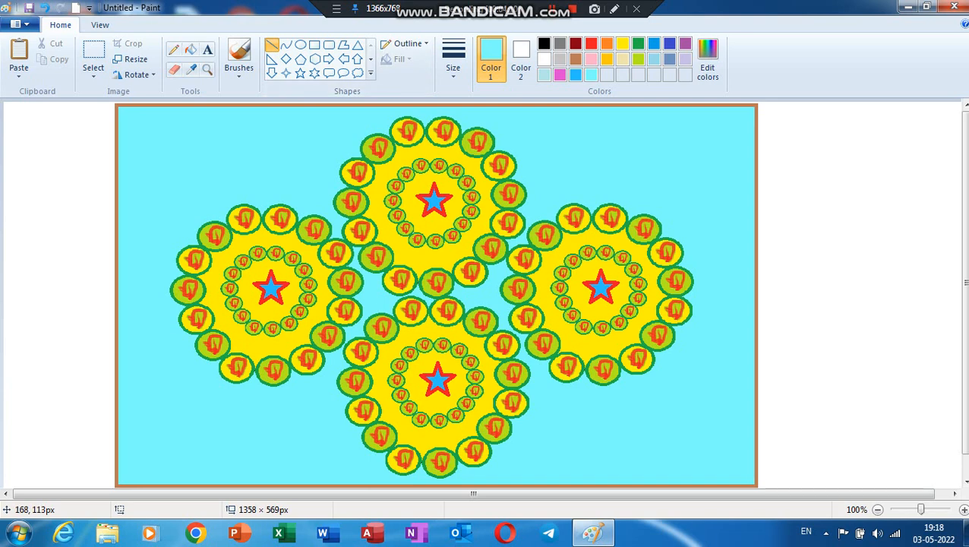